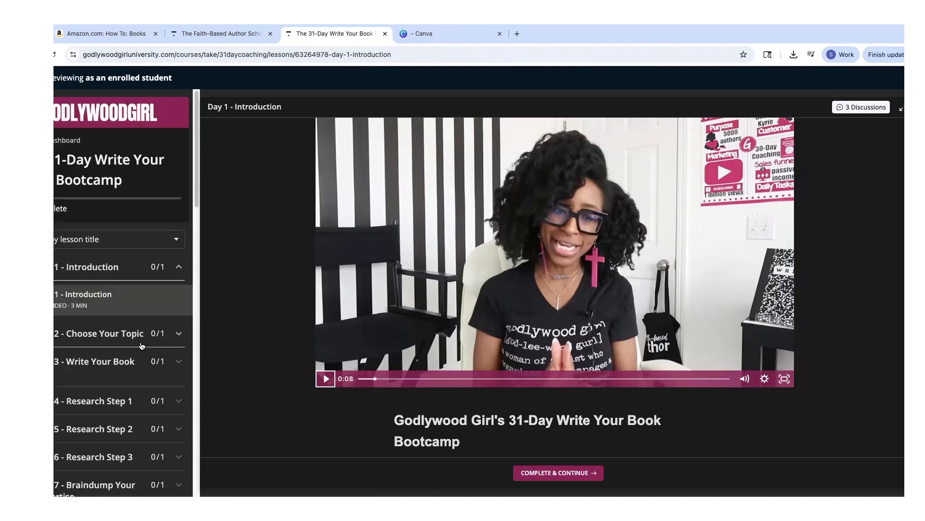
# Look over the bootcamp's Day 1 lesson list, then move on to the Canva tab.
pyautogui.scroll(-2, 108, 355)
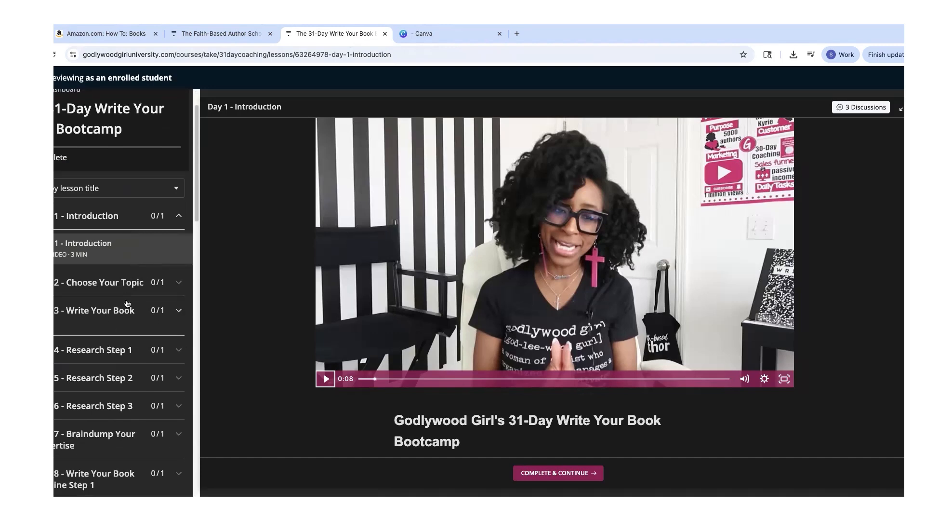
pyautogui.scroll(-5, 135, 340)
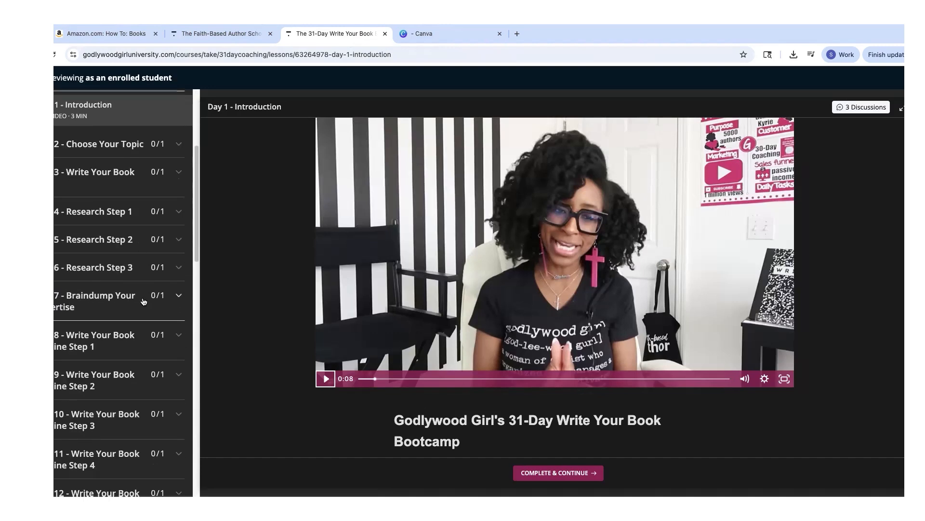
pyautogui.scroll(-10, 99, 329)
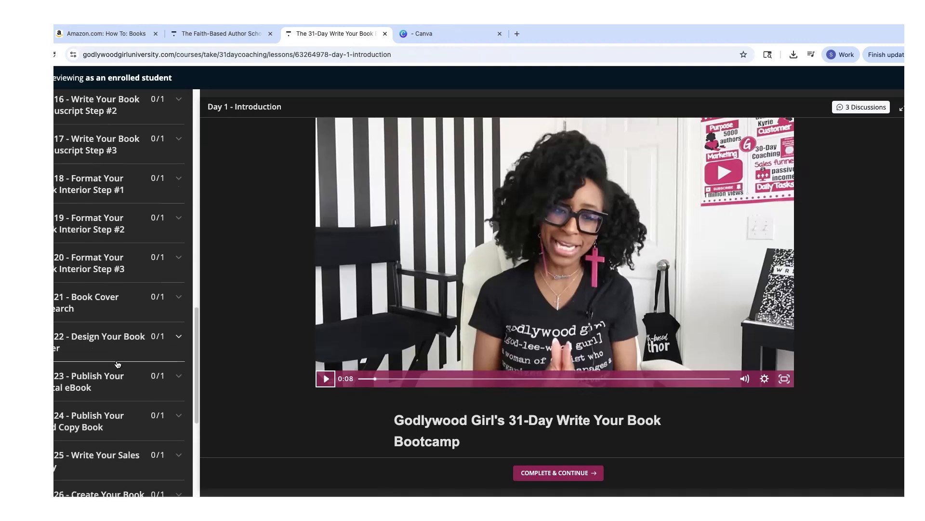
pyautogui.scroll(3, 123, 352)
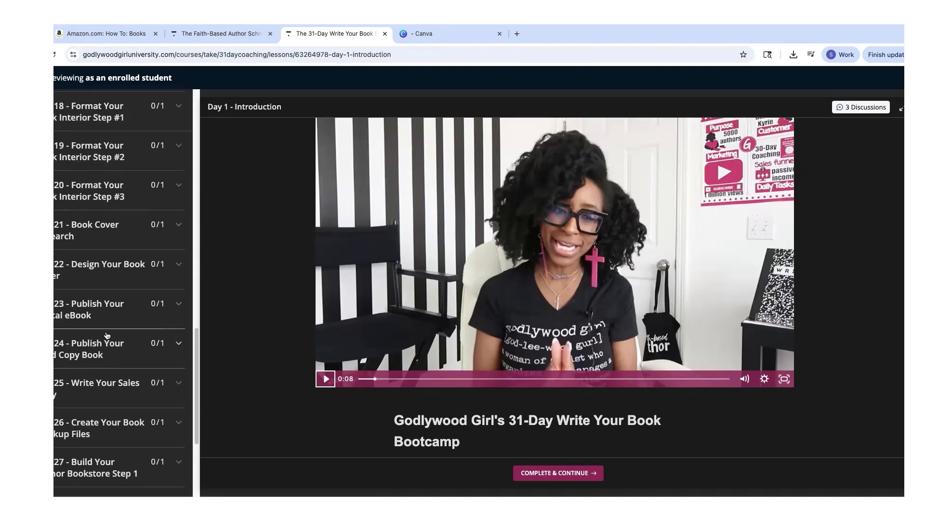
pyautogui.scroll(12, 147, 306)
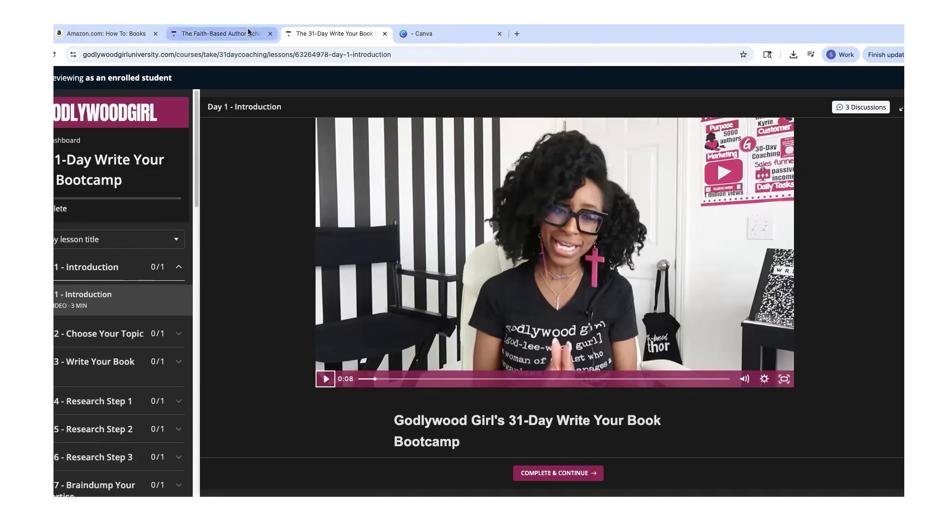
pyautogui.click(229, 32)
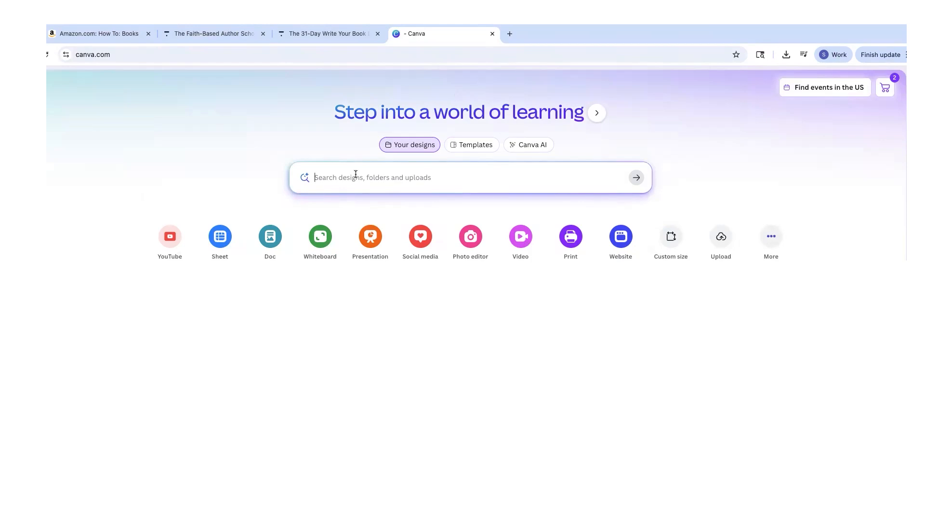
# Search Canva templates for 'ebook' and browse the results.
pyautogui.write('ebook')
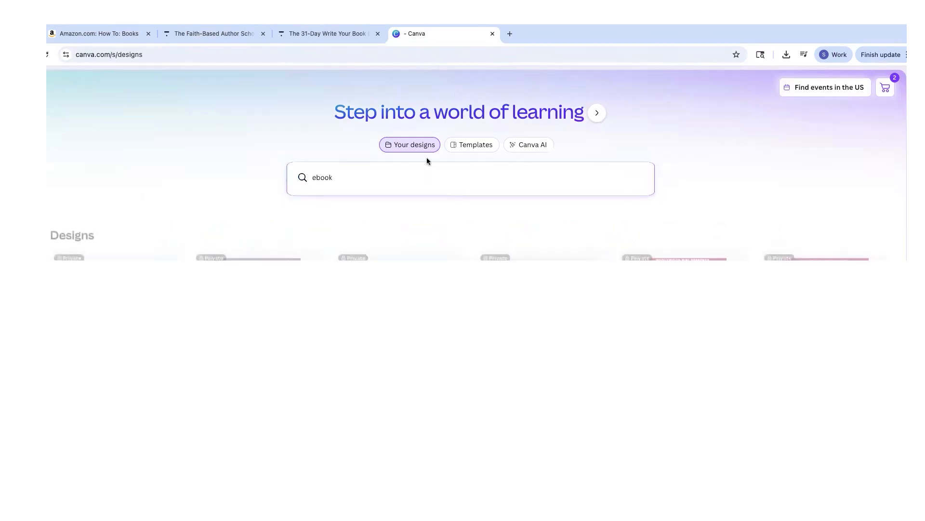
pyautogui.click(467, 146)
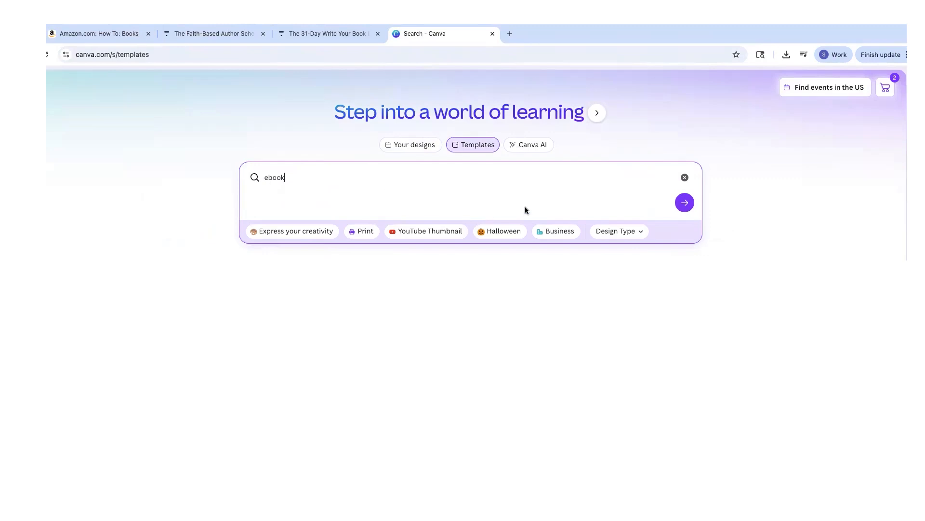
pyautogui.click(684, 202)
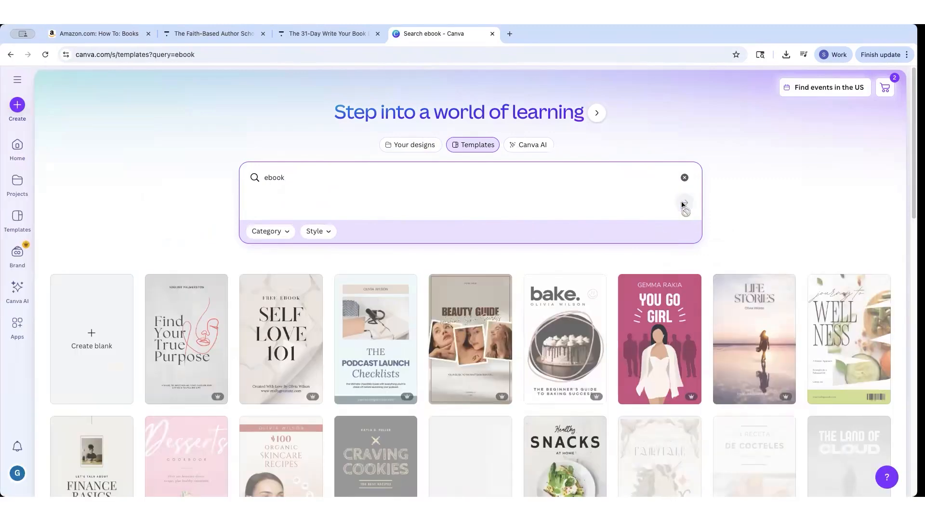
pyautogui.scroll(-2, 457, 252)
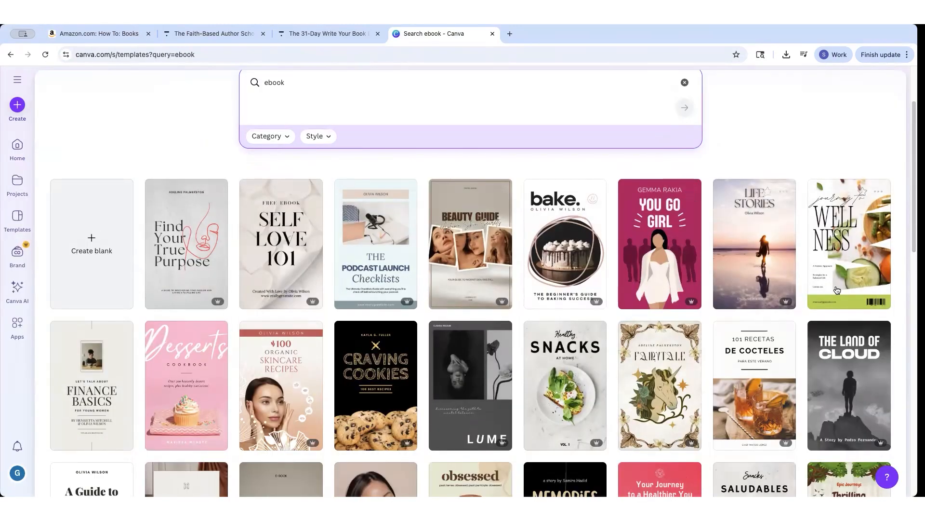
pyautogui.scroll(-1, 818, 286)
pyautogui.scroll(-2, 139, 312)
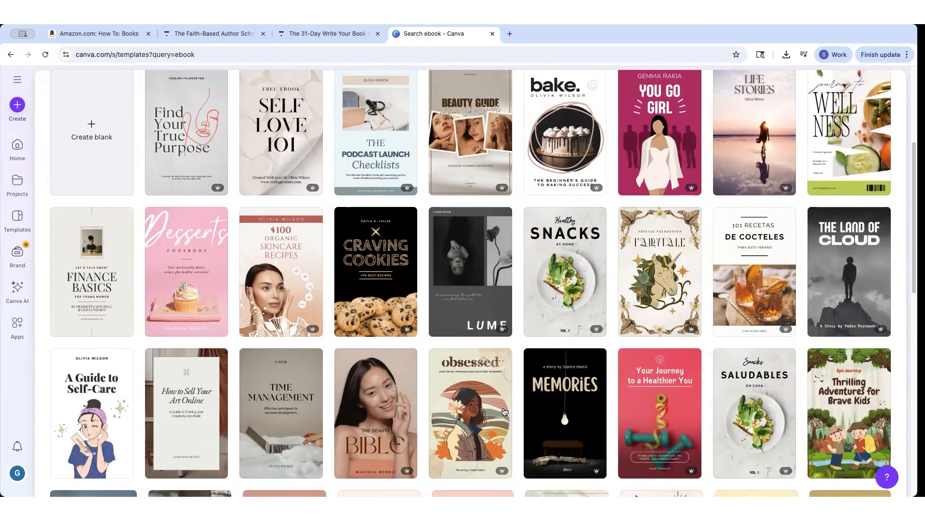
pyautogui.scroll(-3, 656, 325)
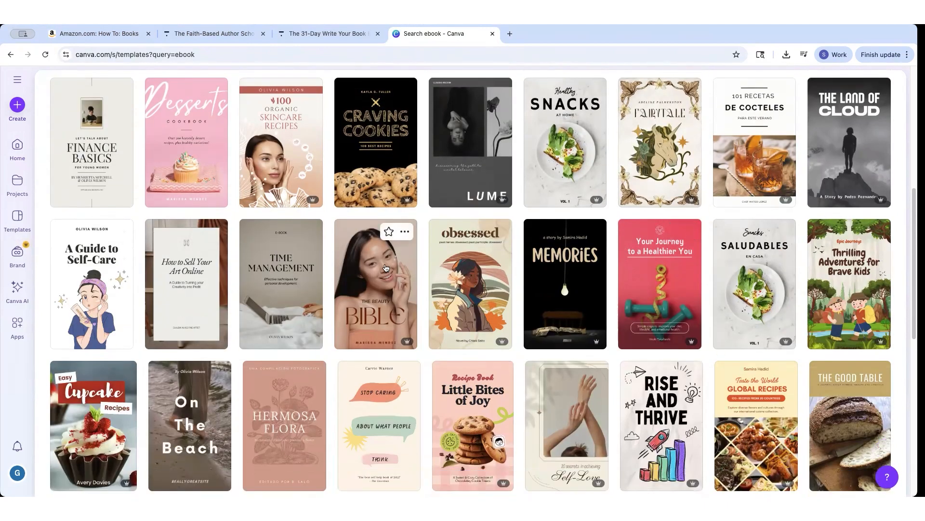
pyautogui.scroll(-3, 388, 269)
pyautogui.scroll(-1, 405, 375)
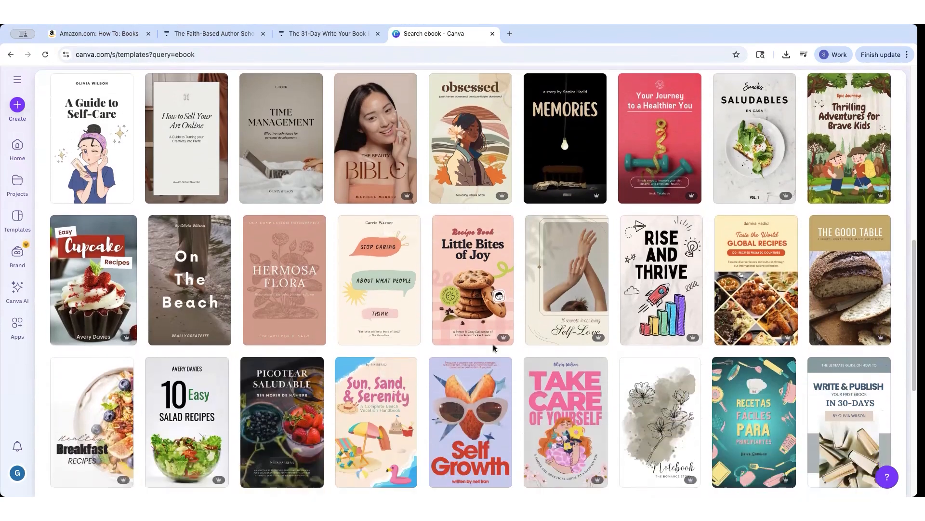
# Preview the Stop Caring cover, then open the Better Work-Life Balance ebook template for editing.
pyautogui.click(386, 330)
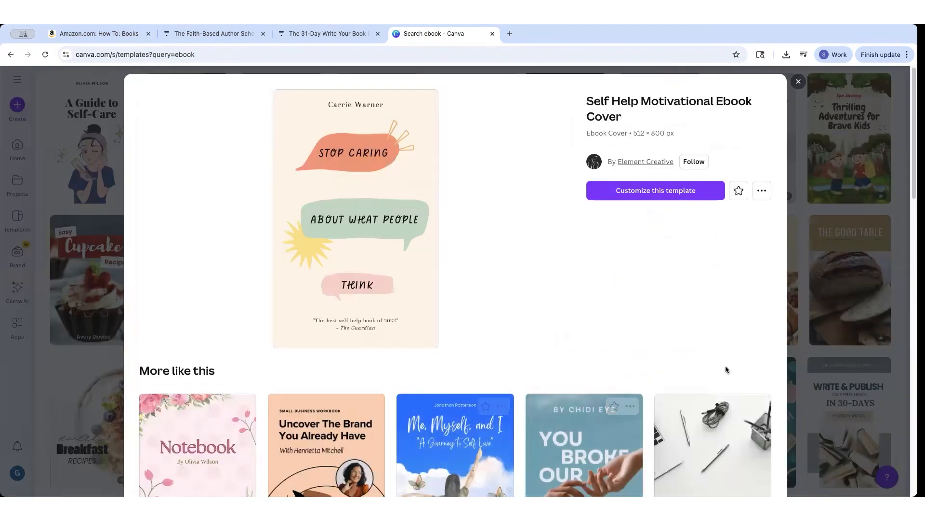
pyautogui.click(799, 82)
pyautogui.scroll(10, 615, 403)
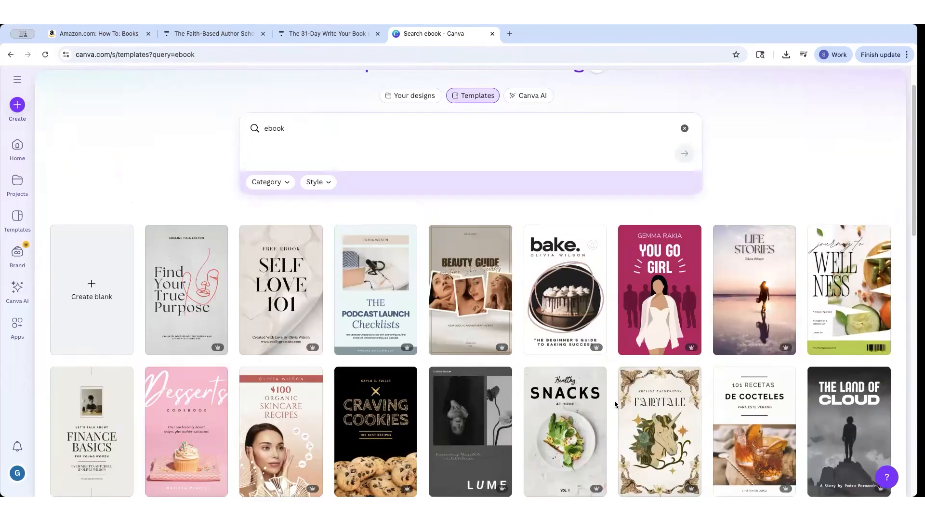
pyautogui.scroll(-3, 237, 236)
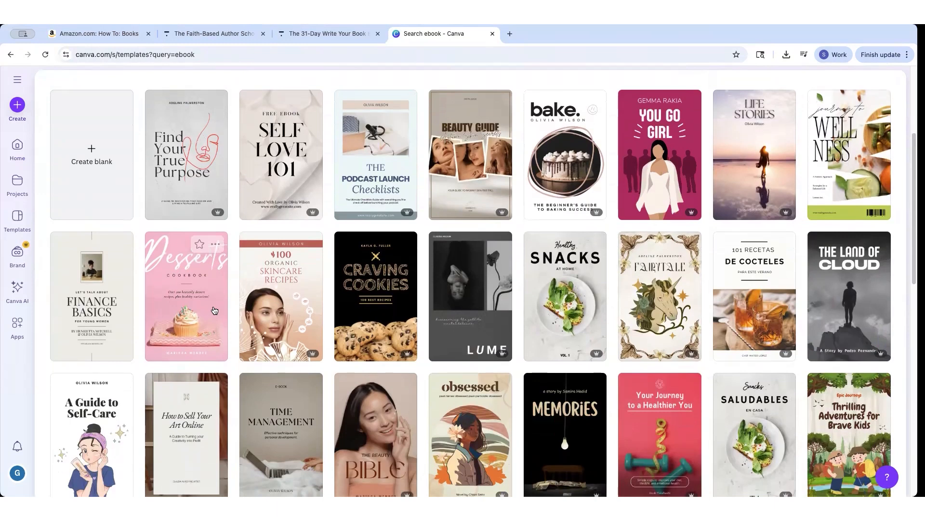
pyautogui.scroll(-5, 728, 289)
pyautogui.scroll(-5, 280, 264)
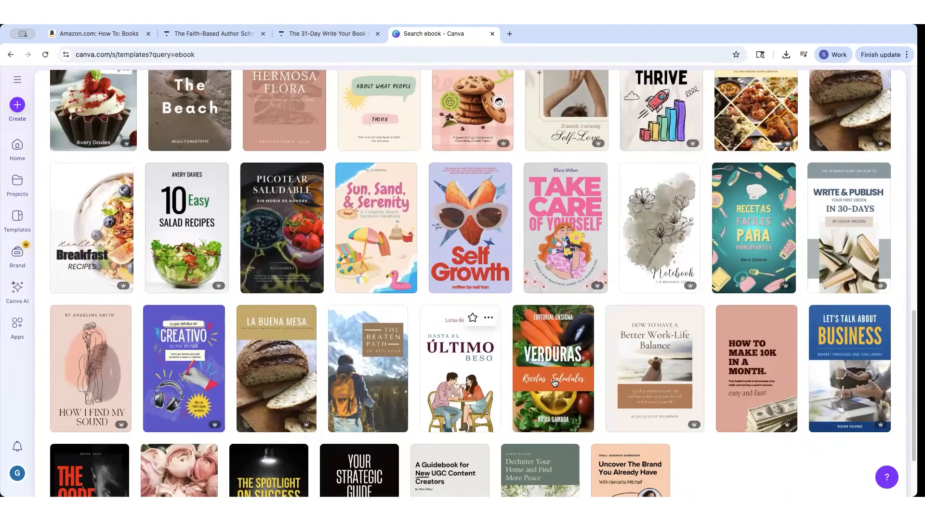
pyautogui.scroll(-2, 654, 318)
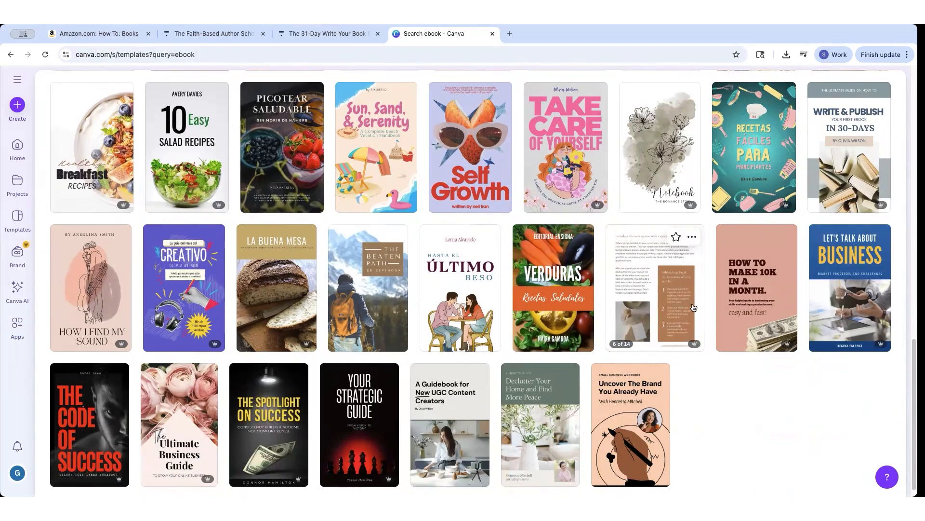
pyautogui.moveTo(760, 309)
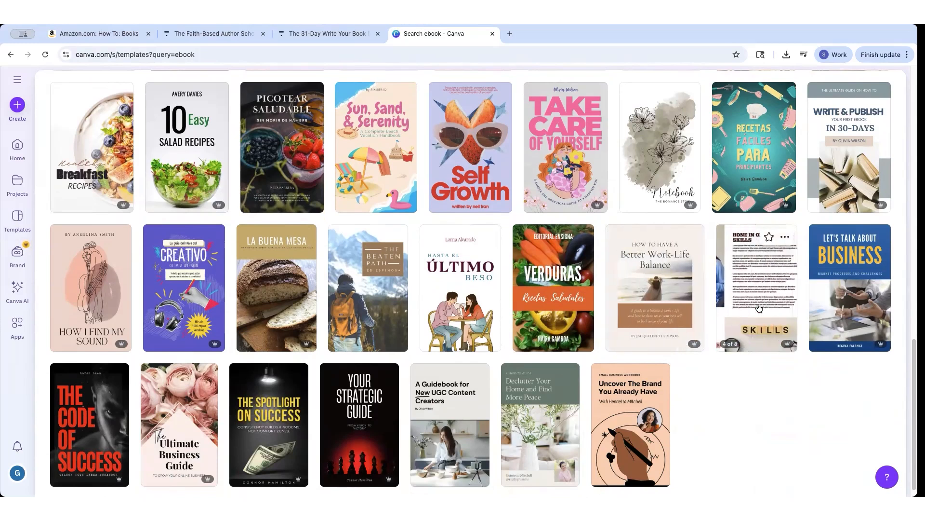
pyautogui.moveTo(842, 151)
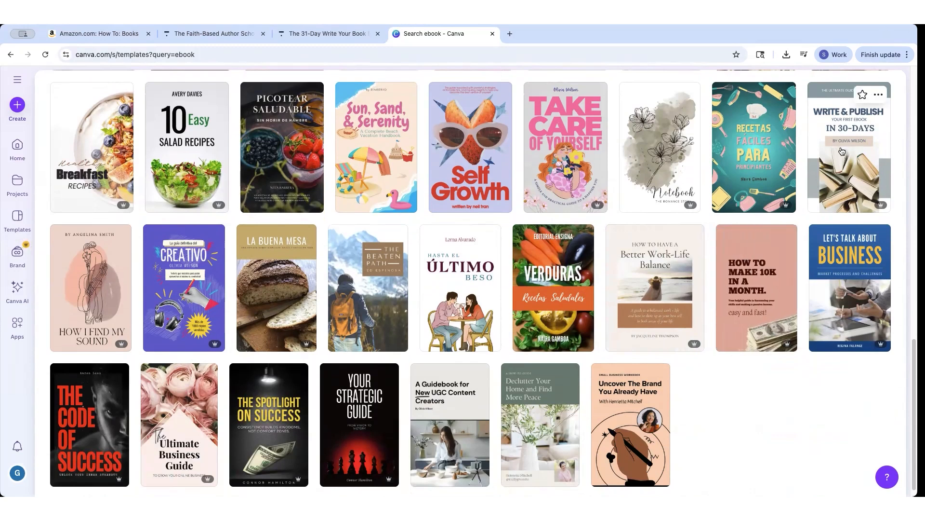
pyautogui.click(661, 297)
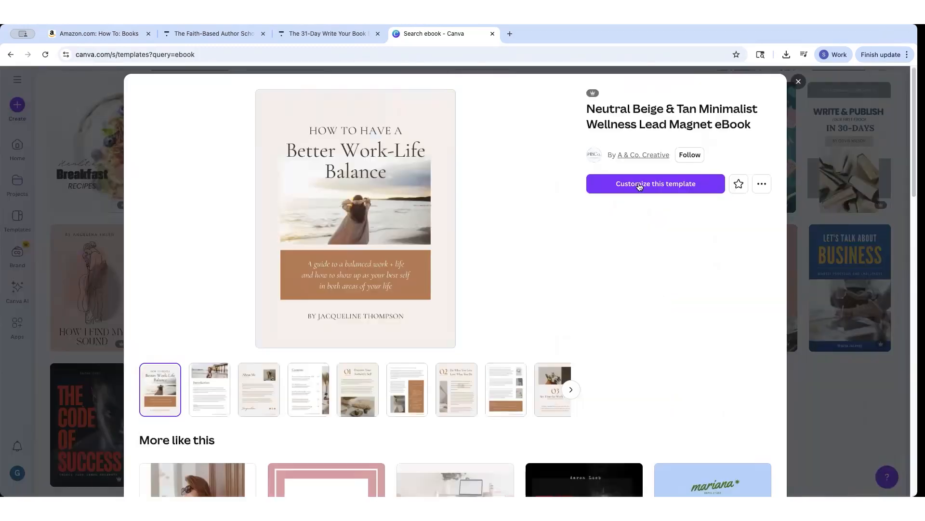
pyautogui.click(678, 189)
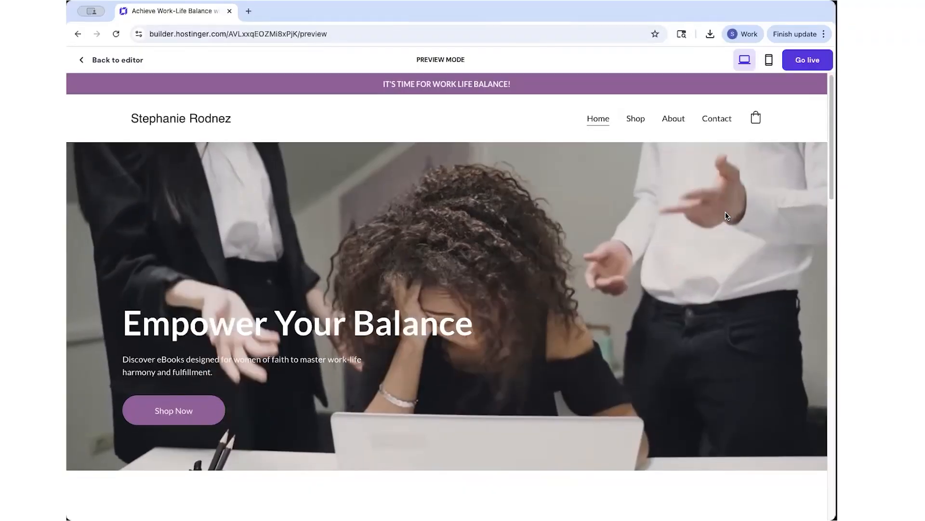
pyautogui.scroll(-4, 726, 215)
pyautogui.scroll(-10, 726, 218)
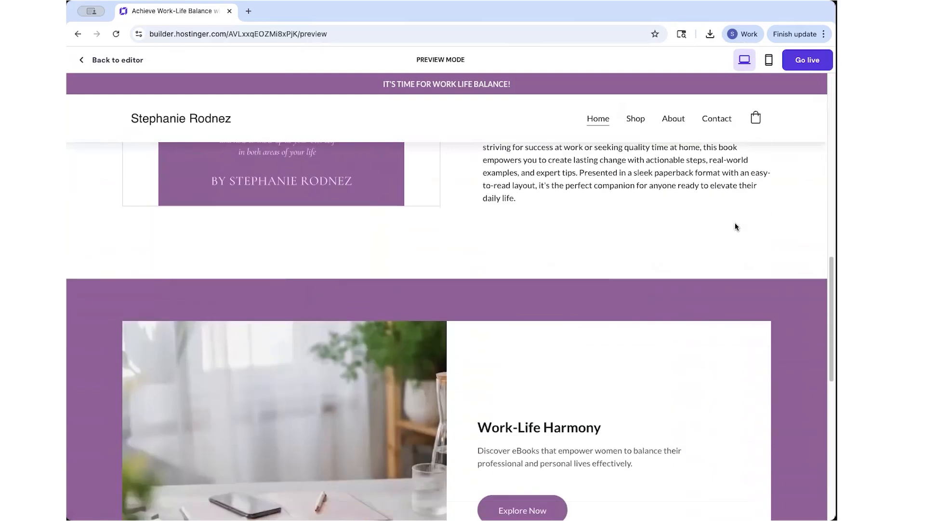
pyautogui.scroll(-8, 739, 229)
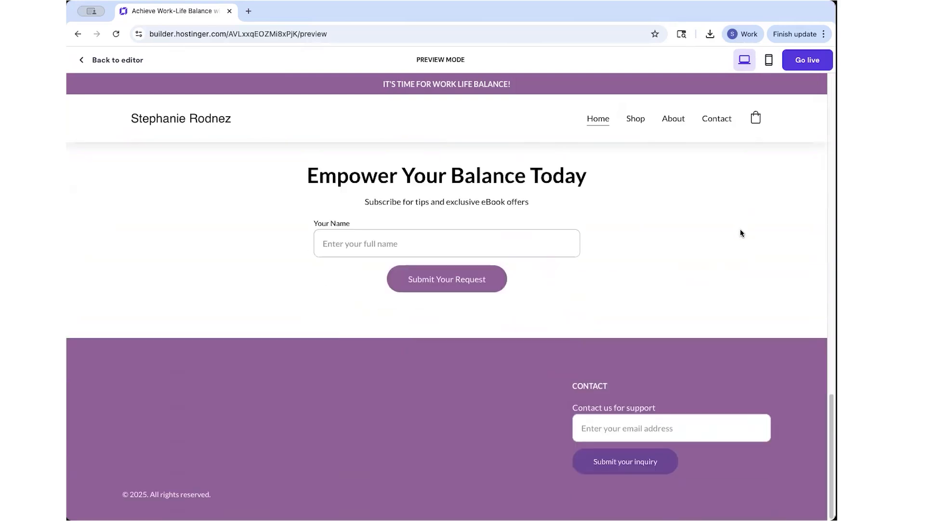
pyautogui.scroll(10, 744, 230)
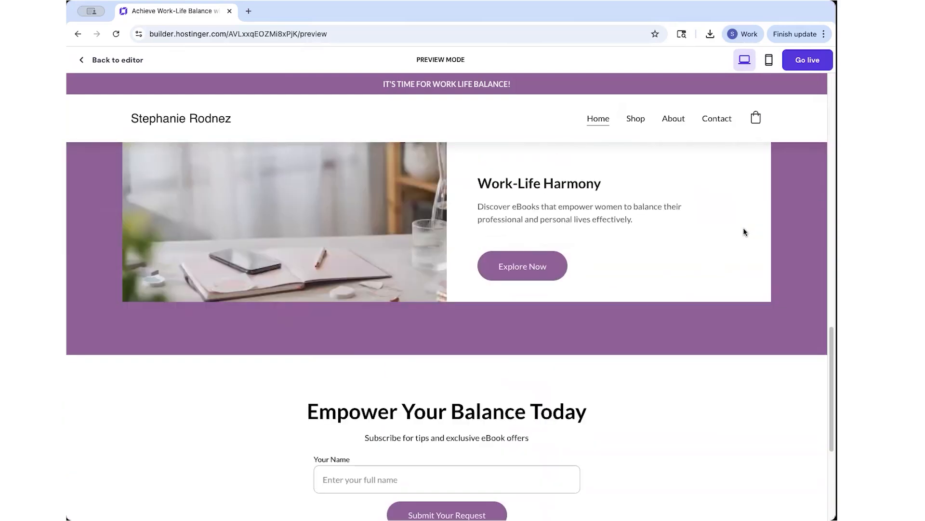
pyautogui.scroll(10, 748, 227)
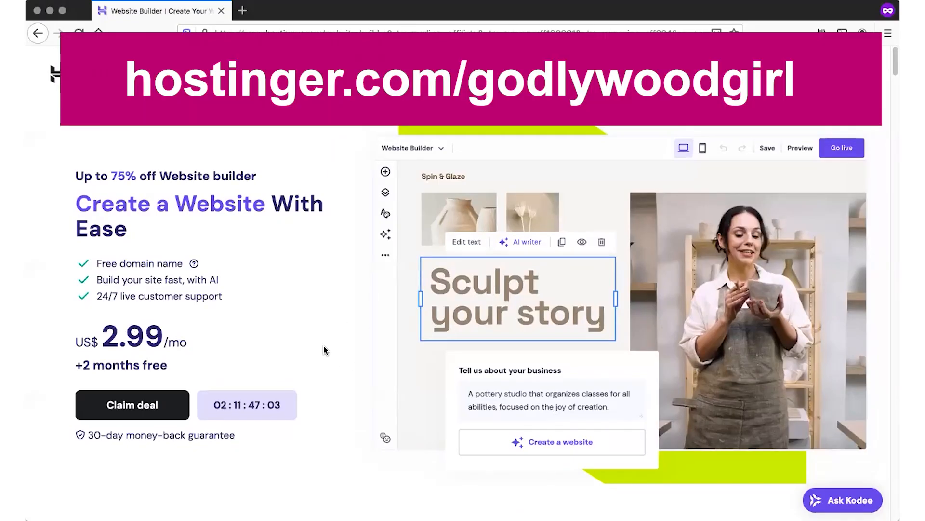
pyautogui.scroll(-10, 372, 388)
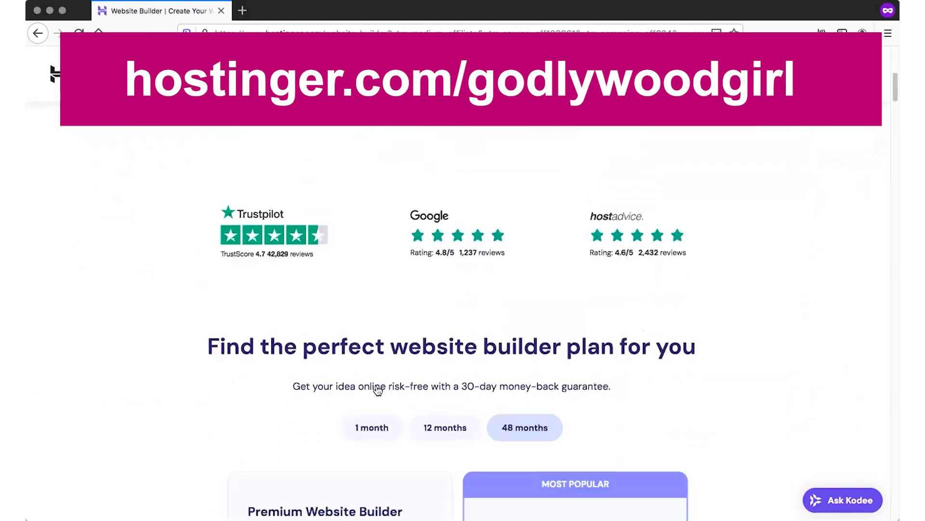
pyautogui.scroll(-5, 532, 432)
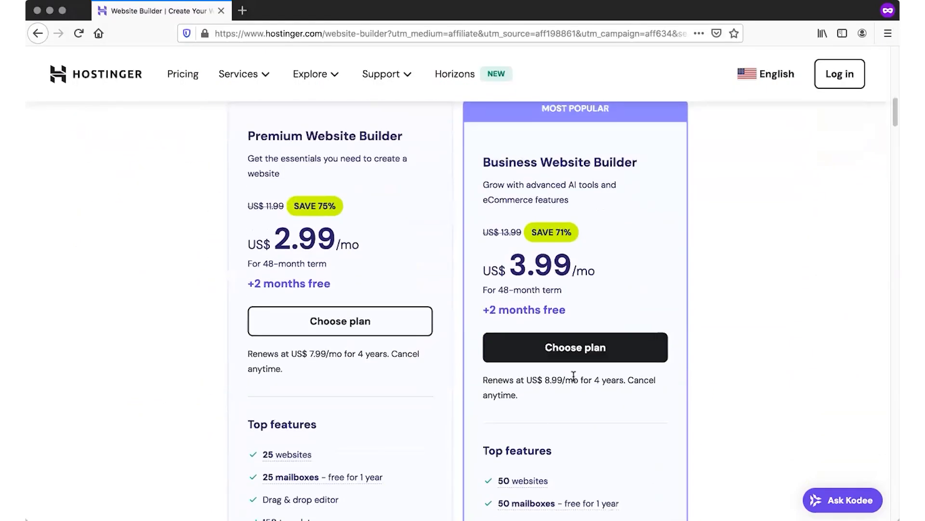
pyautogui.scroll(-5, 532, 432)
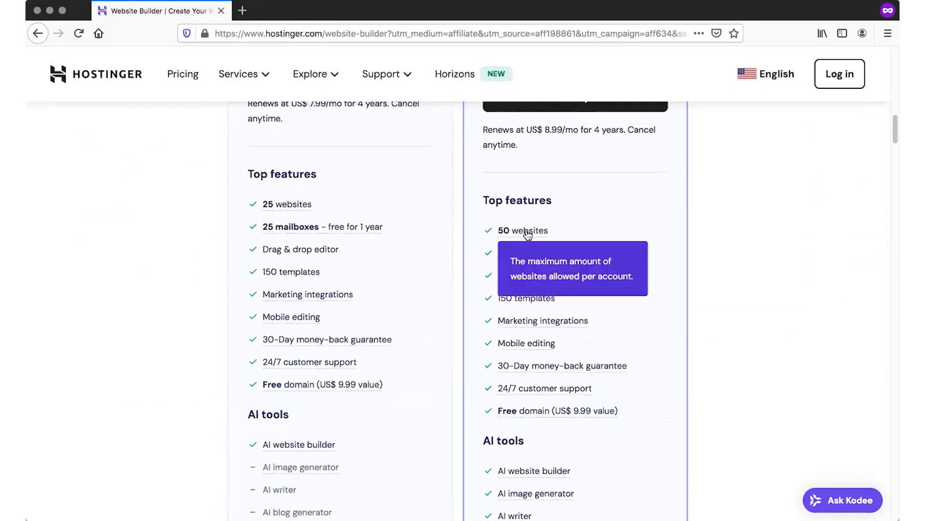
pyautogui.scroll(-7, 660, 371)
pyautogui.moveTo(548, 357)
pyautogui.scroll(14, 665, 341)
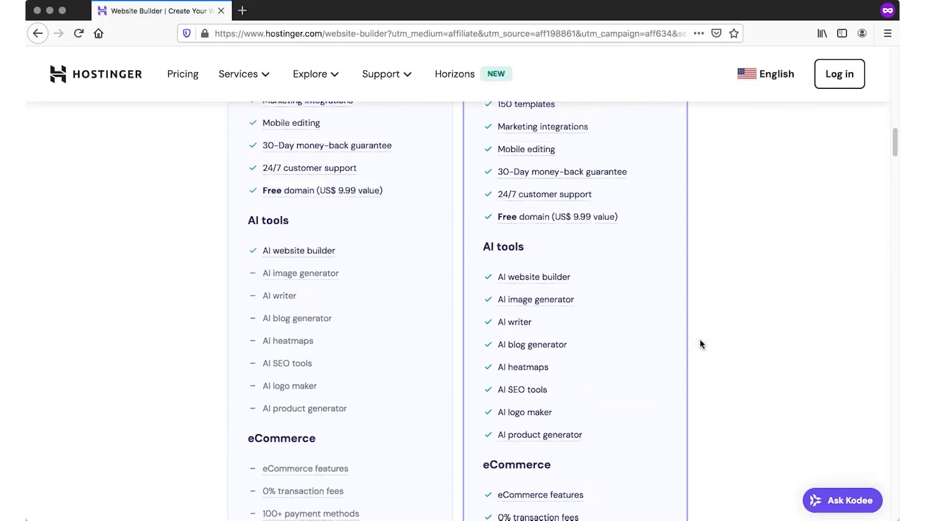
pyautogui.scroll(2, 544, 336)
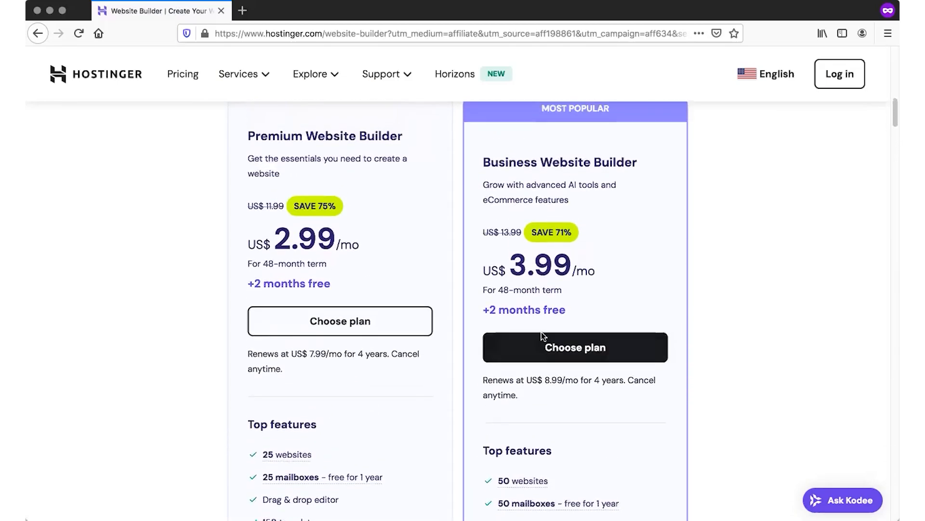
pyautogui.click(574, 386)
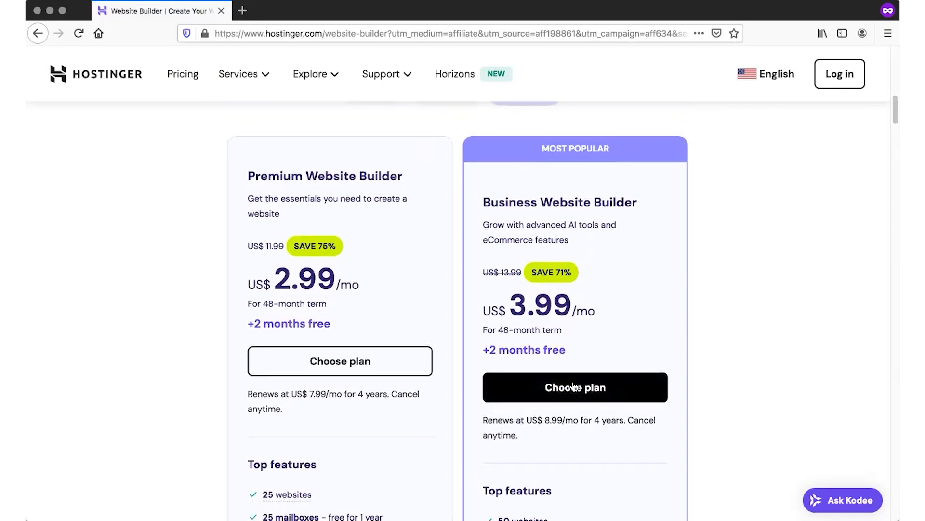
# Apply the GODLYWOODGIRL coupon to the Business hosting cart (US$ 172.37) and continue.
pyautogui.scroll(-2, 467, 223)
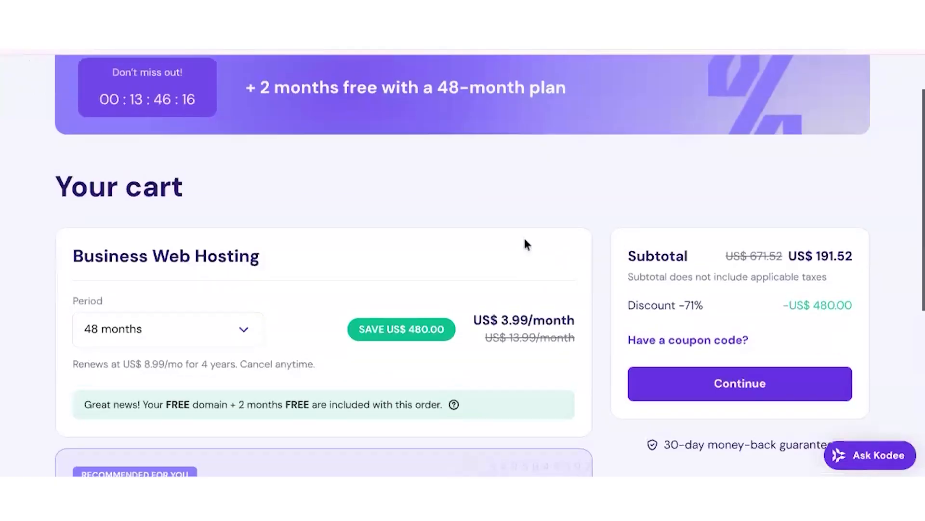
pyautogui.scroll(2, 524, 241)
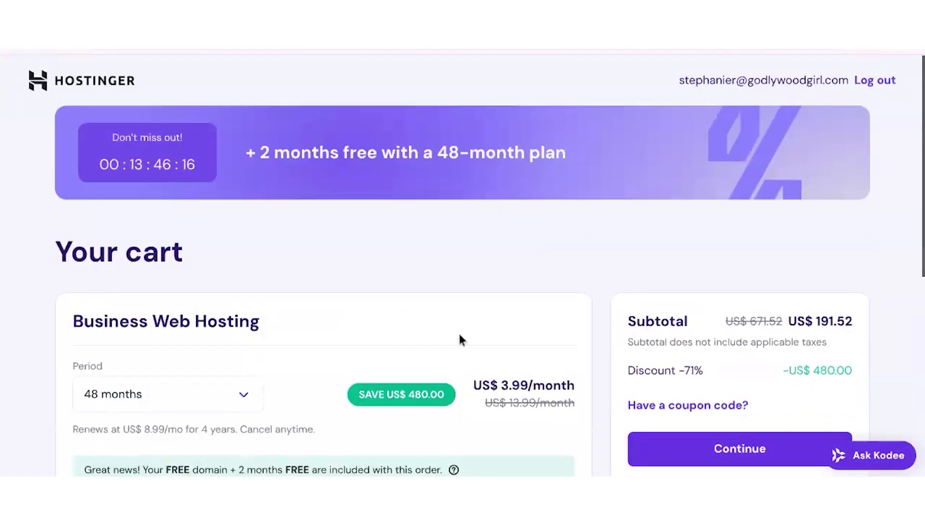
pyautogui.scroll(-2, 460, 333)
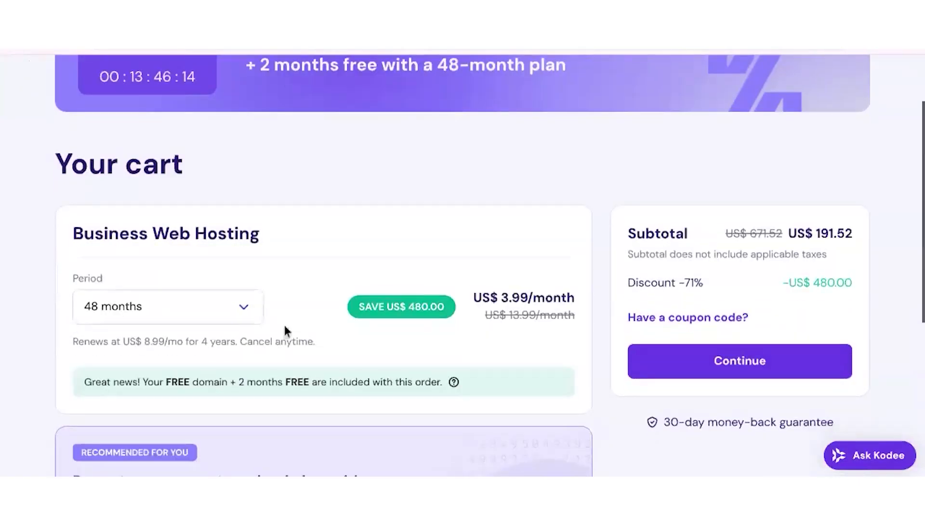
pyautogui.scroll(-1, 537, 316)
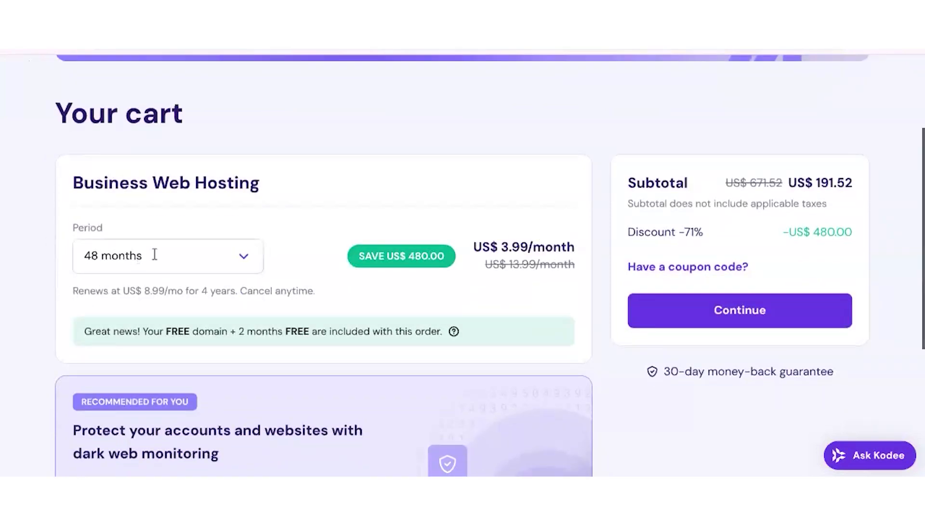
pyautogui.scroll(-1, 155, 281)
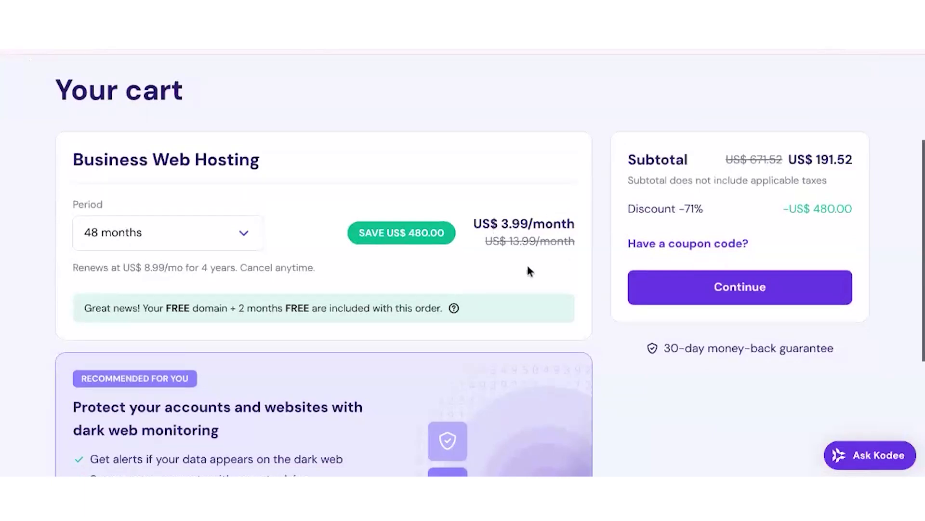
pyautogui.scroll(-1, 482, 192)
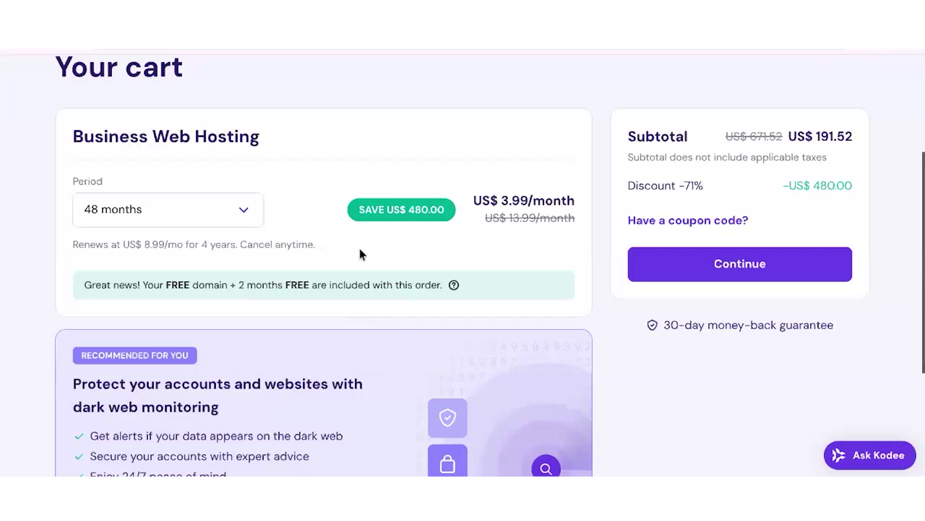
pyautogui.scroll(-1, 506, 265)
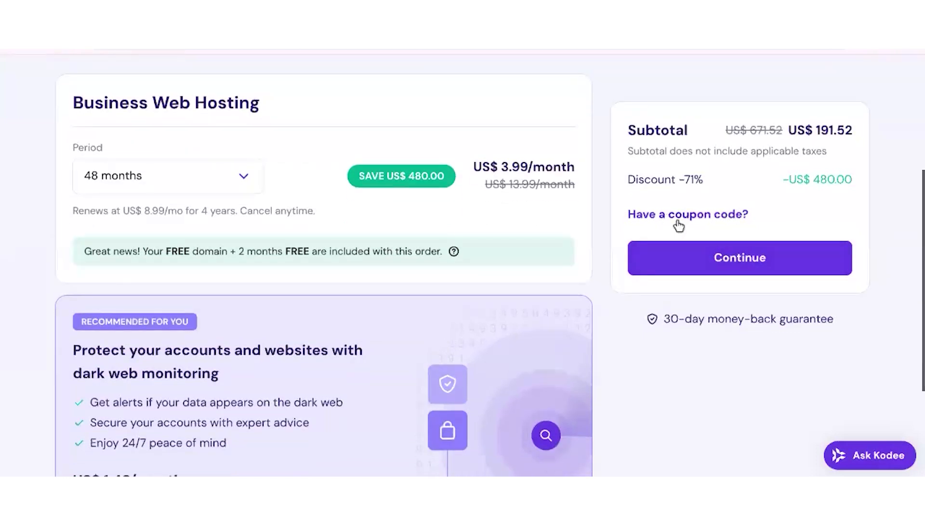
pyautogui.click(676, 222)
pyautogui.write('GODLYWOODGIRL')
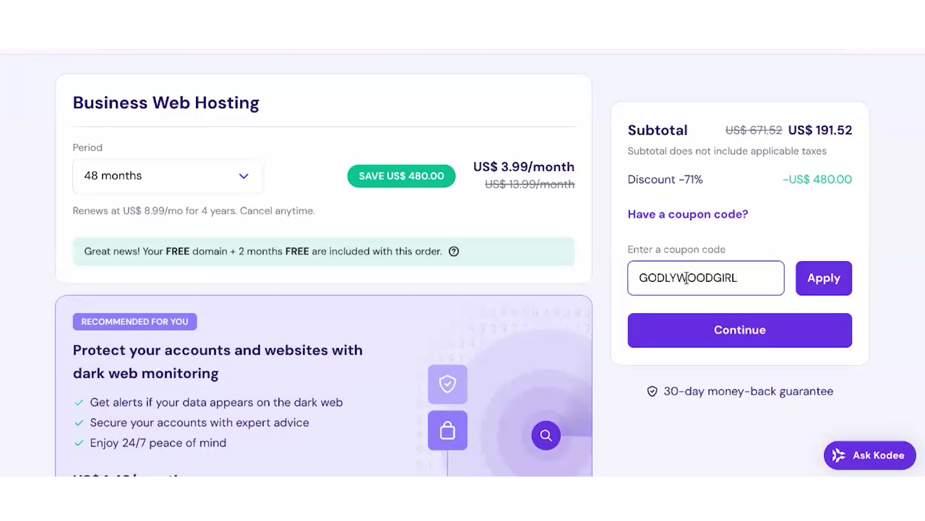
pyautogui.click(817, 289)
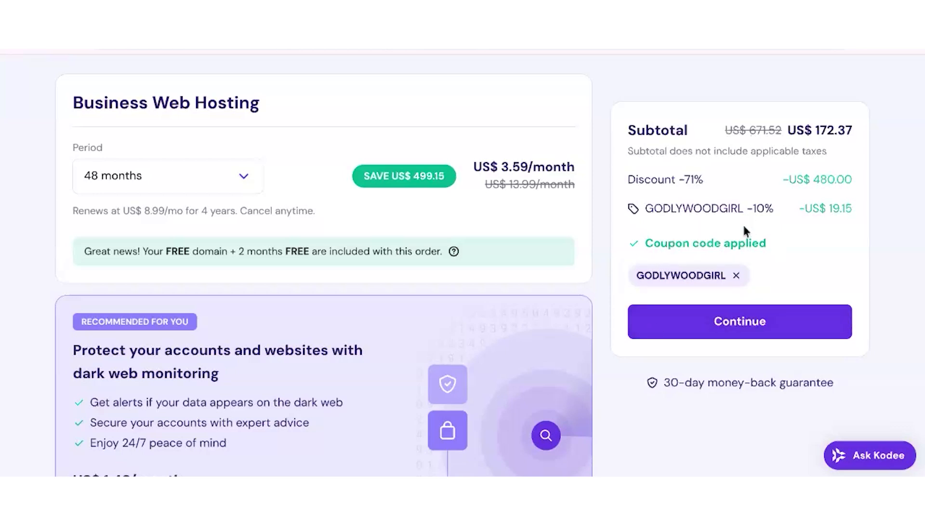
pyautogui.click(737, 322)
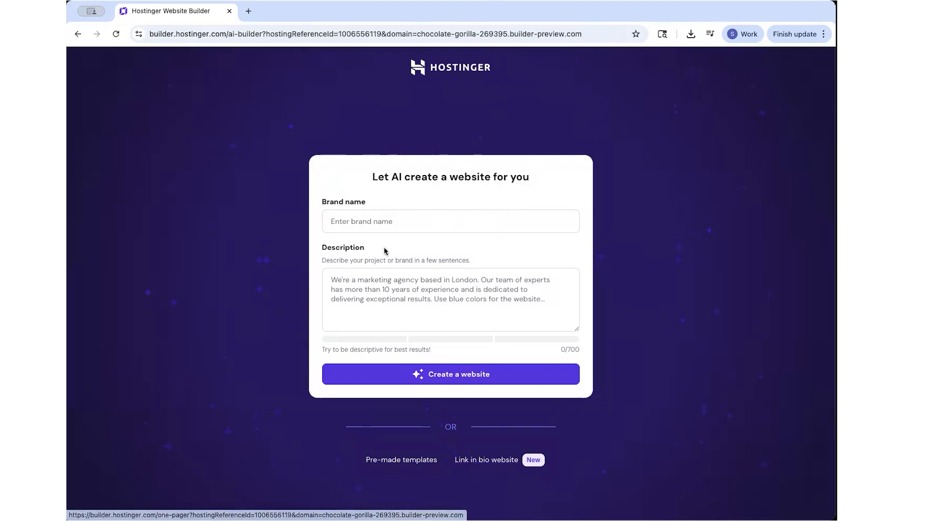
# Enter the author's name as brand and an ebook work-life balance description, then create the website.
pyautogui.click(382, 223)
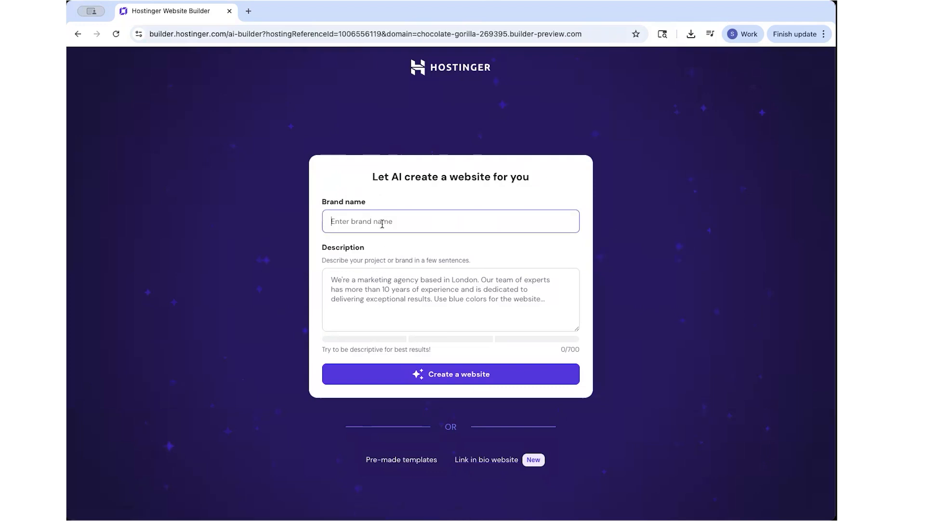
pyautogui.press('Tab')
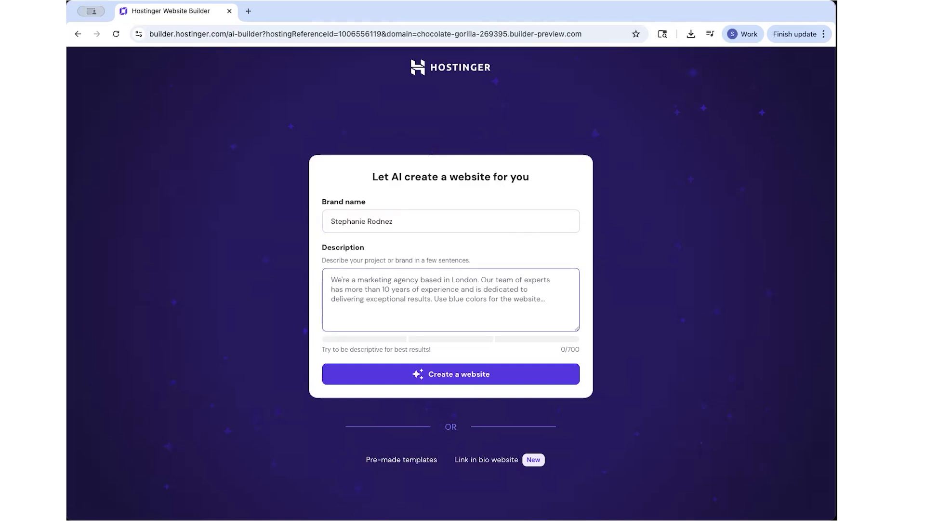
pyautogui.write('I see')
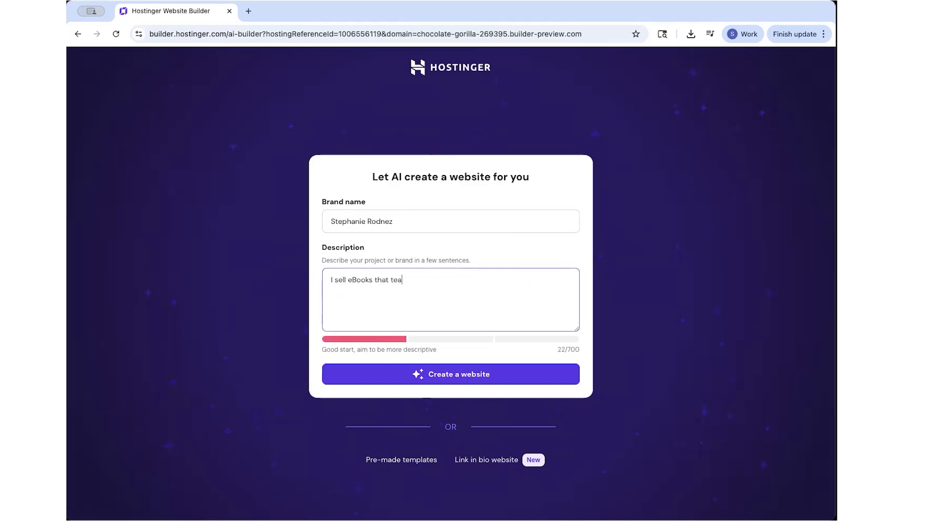
pyautogui.write('n of Christ how to')
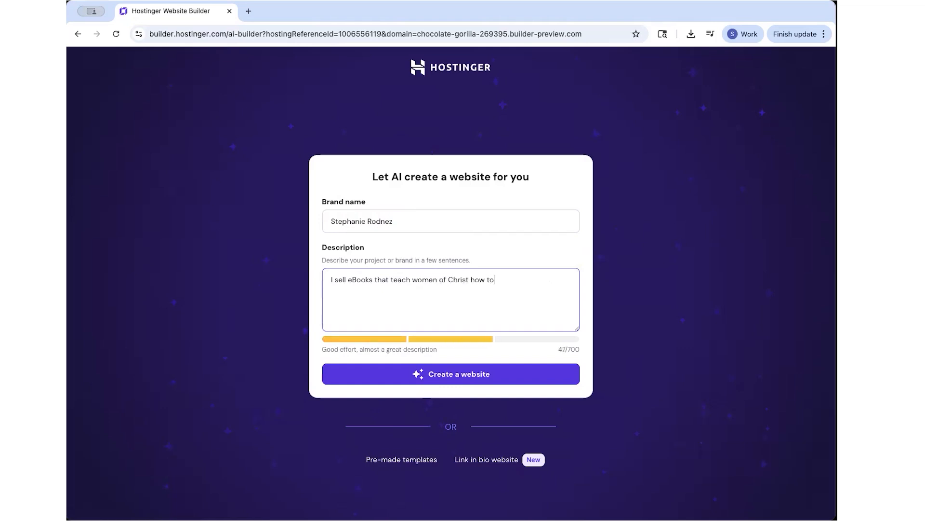
pyautogui.write('rk life balance.')
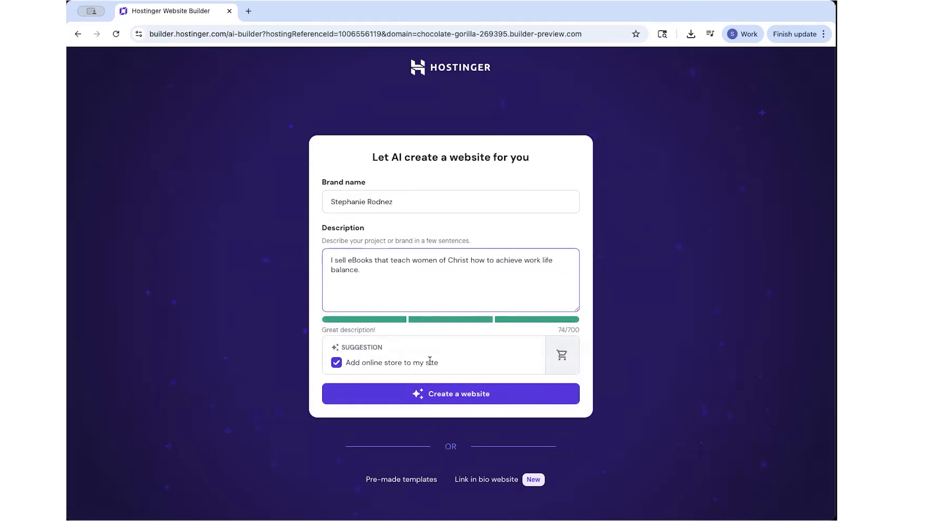
pyautogui.click(443, 394)
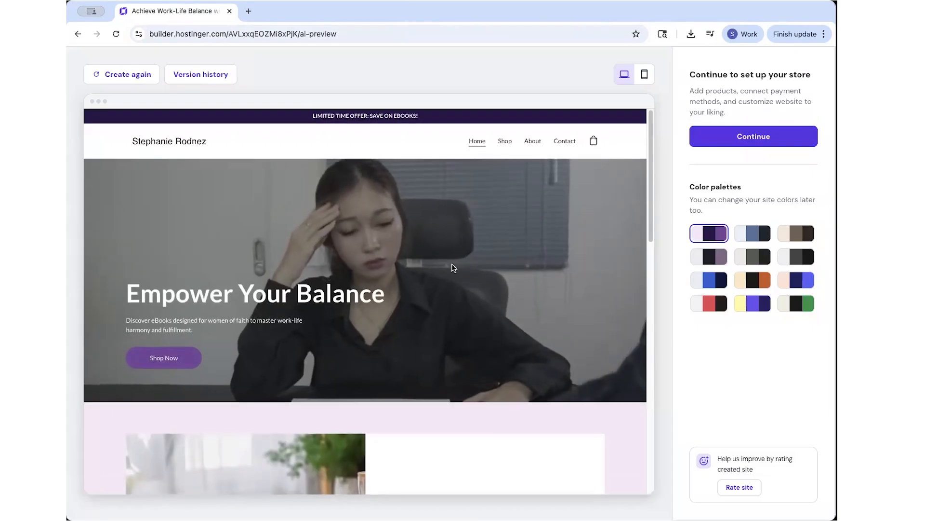
# Scroll through the generated Empower Your Balance store preview and back to the top.
pyautogui.scroll(-5, 531, 358)
pyautogui.scroll(-10, 553, 372)
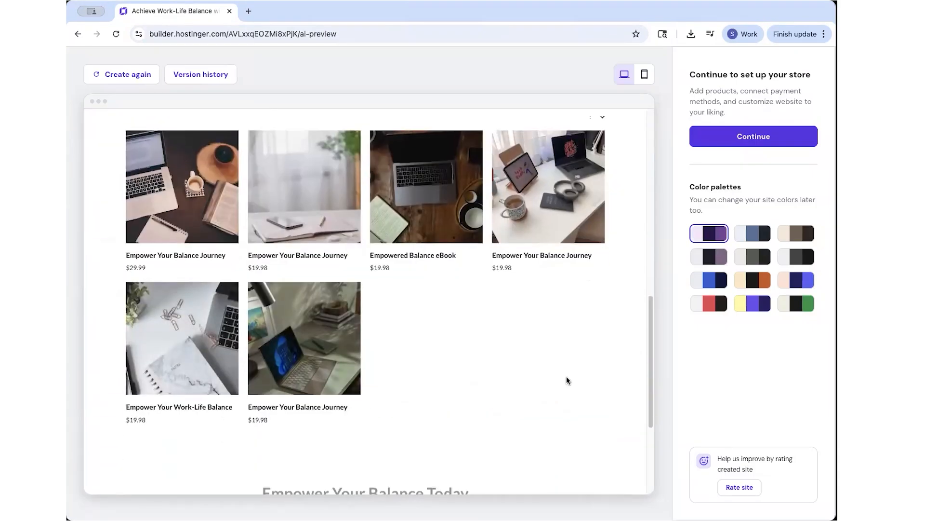
pyautogui.scroll(15, 440, 357)
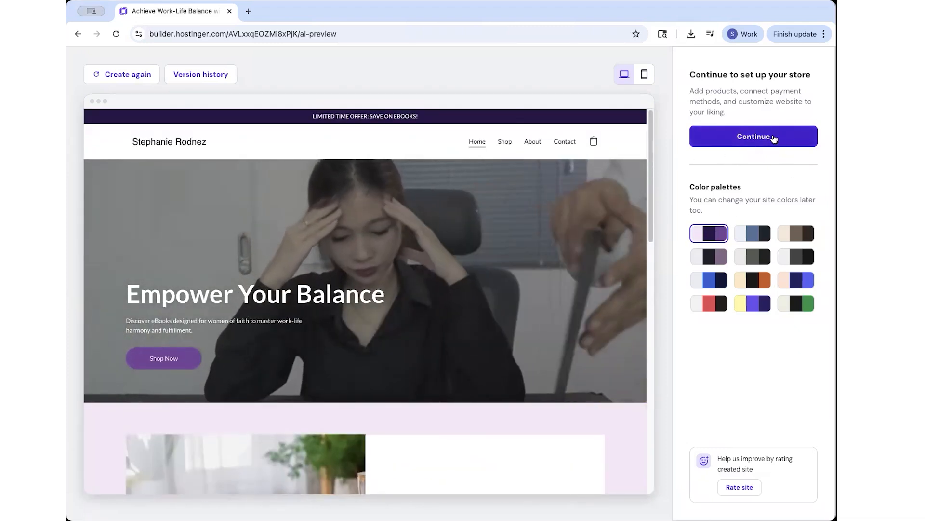
# Add a new digital product and upload the ebook cover to auto-generate its details.
pyautogui.click(761, 140)
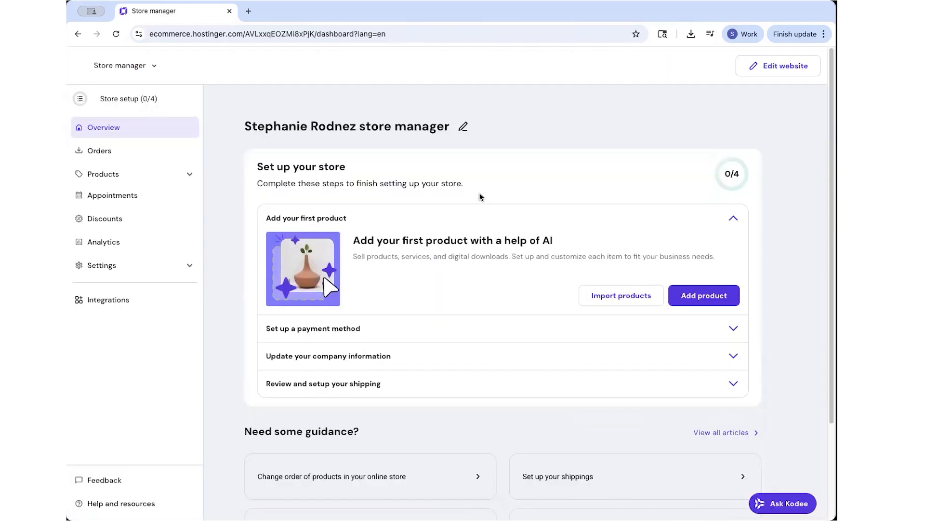
pyautogui.scroll(-3, 503, 320)
pyautogui.scroll(3, 501, 318)
pyautogui.click(705, 301)
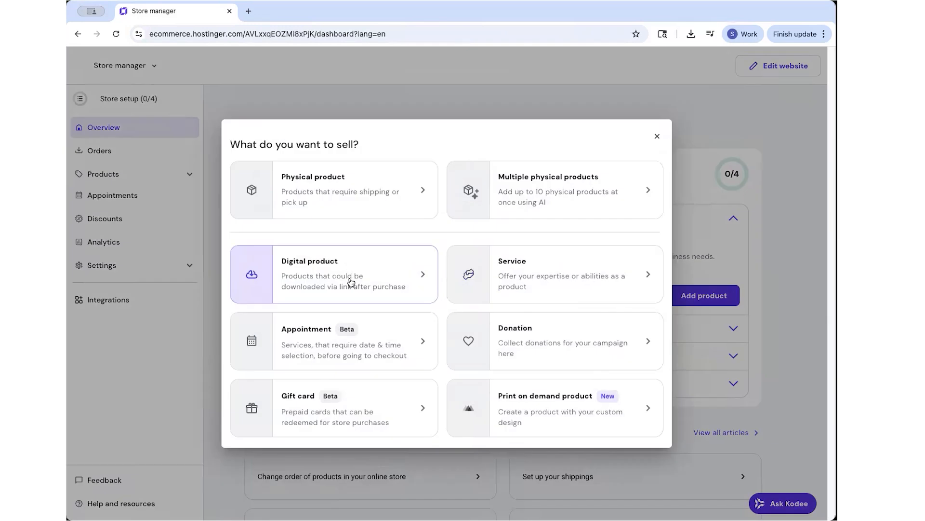
pyautogui.click(351, 282)
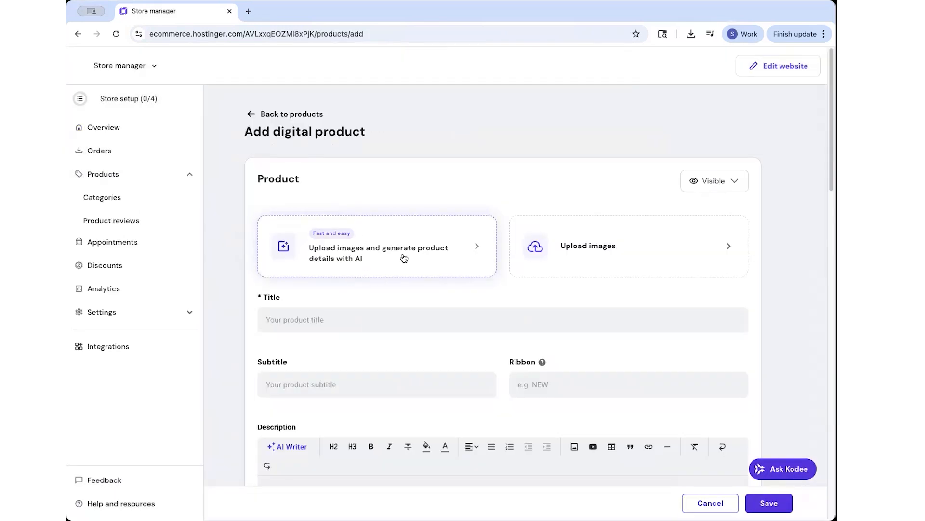
pyautogui.click(406, 228)
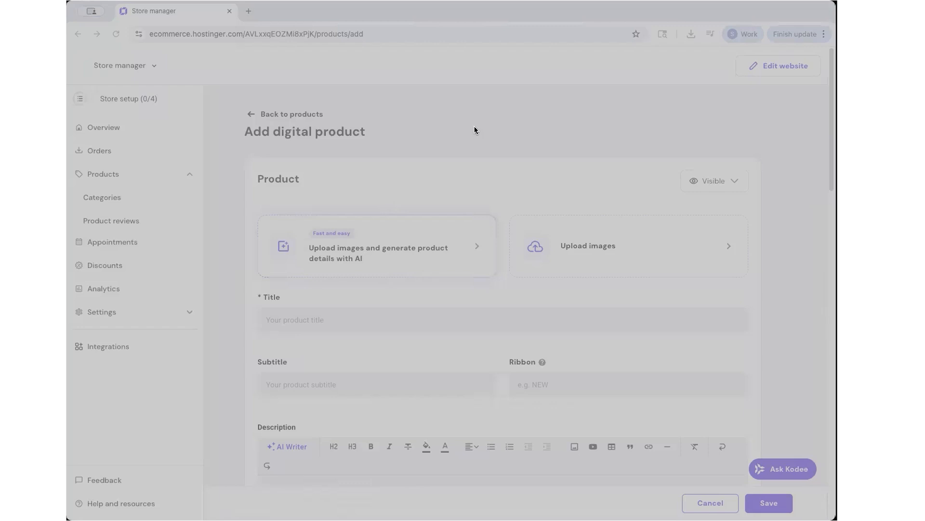
pyautogui.click(801, 374)
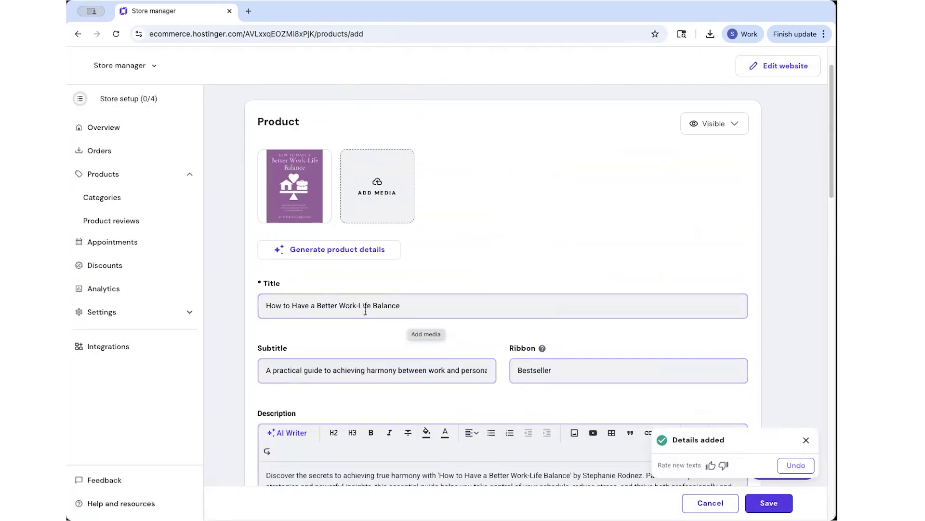
# Set the product price to $37 and attach Work Life Balance eBook.pdf.
pyautogui.scroll(-4, 453, 367)
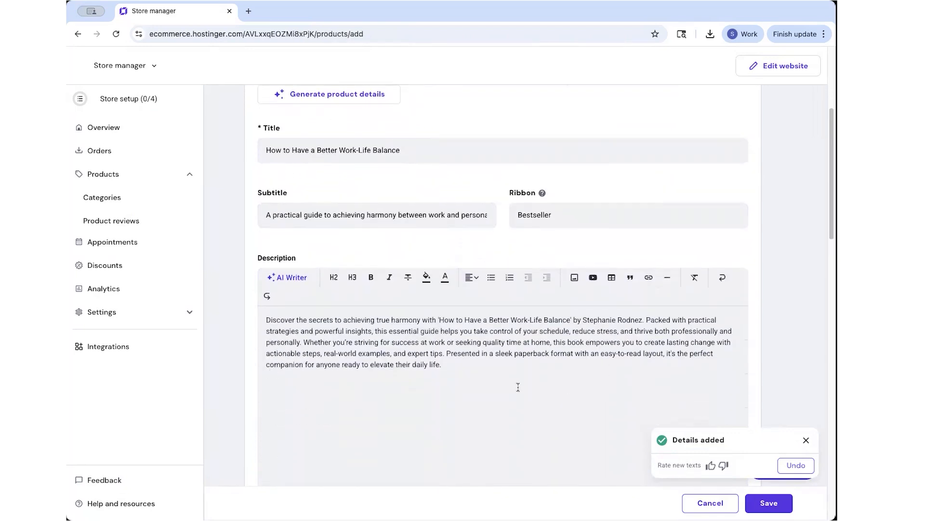
pyautogui.scroll(-2, 488, 387)
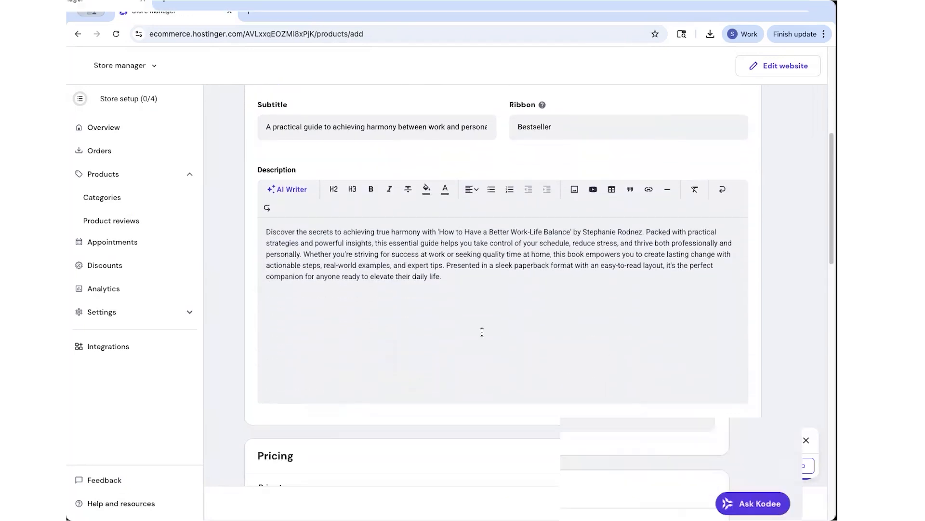
pyautogui.scroll(-3, 476, 337)
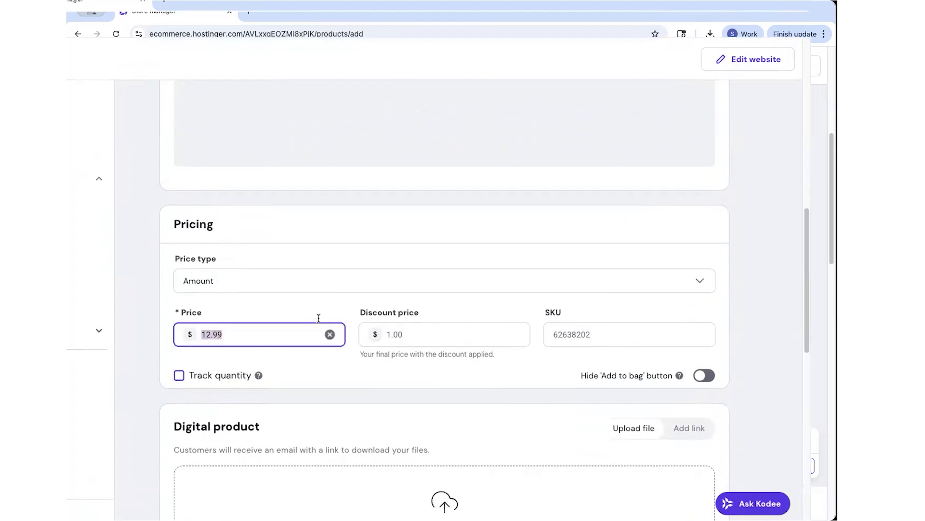
pyautogui.write('7')
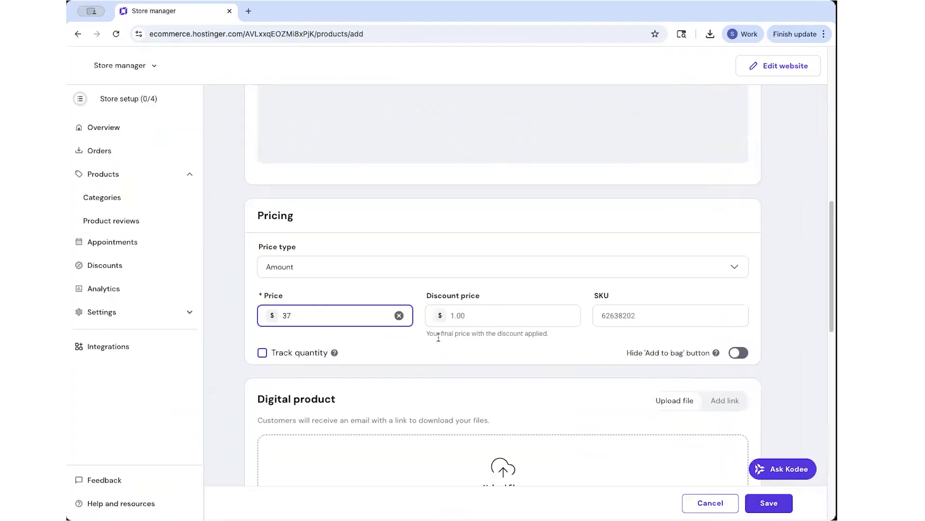
pyautogui.scroll(-3, 436, 340)
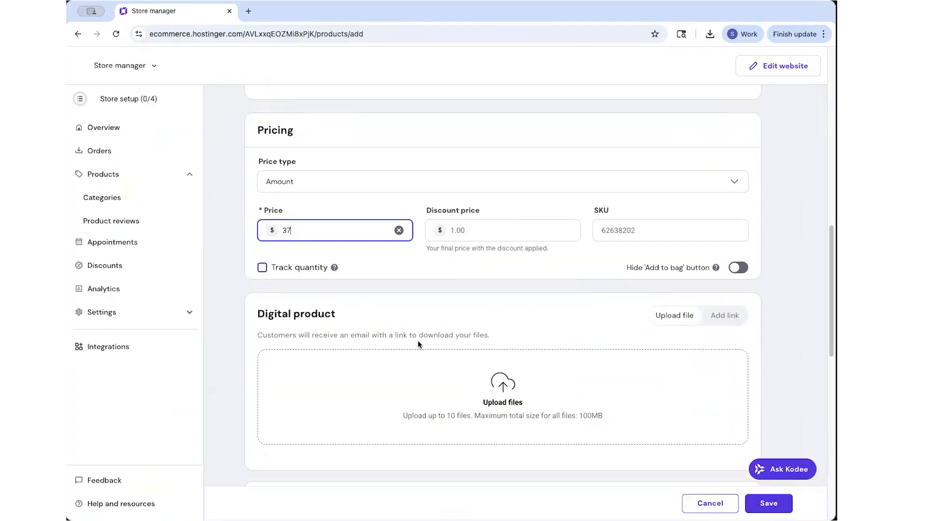
pyautogui.click(504, 336)
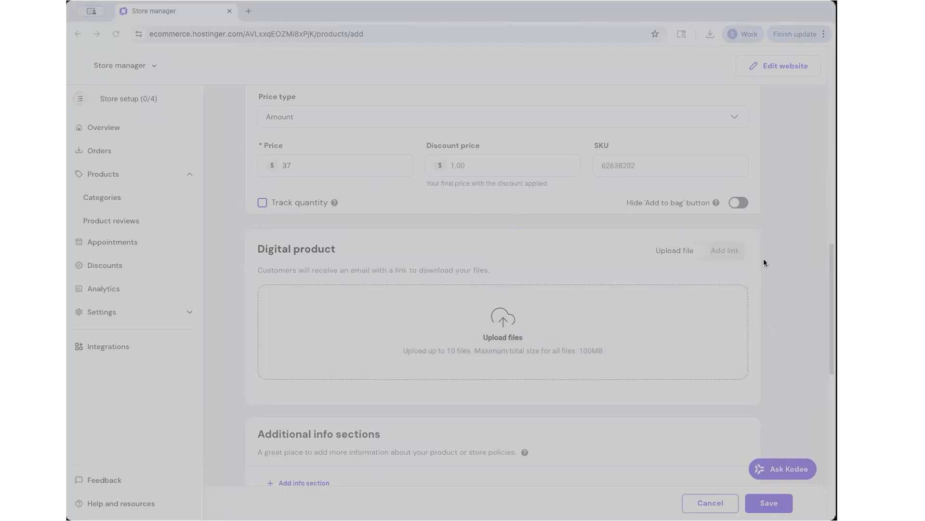
pyautogui.press('Return')
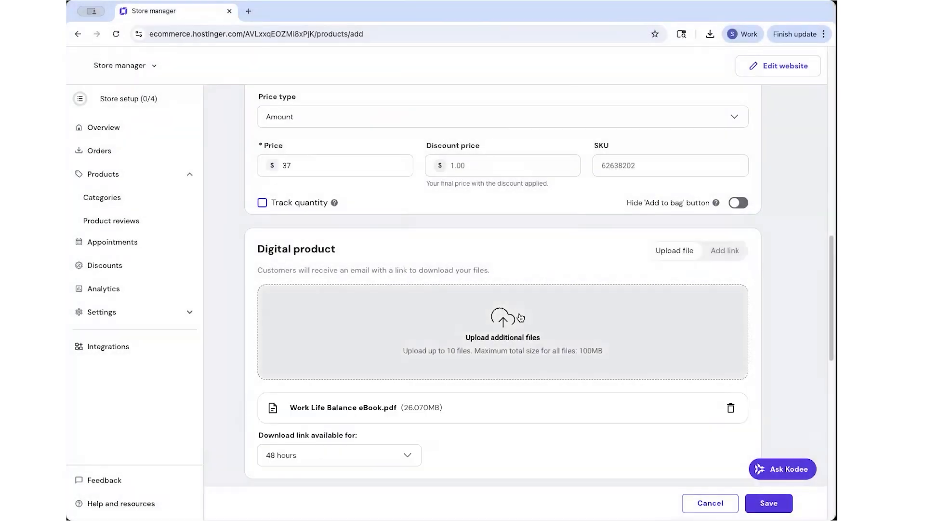
# Make the download link last 30 days and stop showing related products.
pyautogui.scroll(-3, 446, 443)
pyautogui.click(307, 311)
pyautogui.click(290, 413)
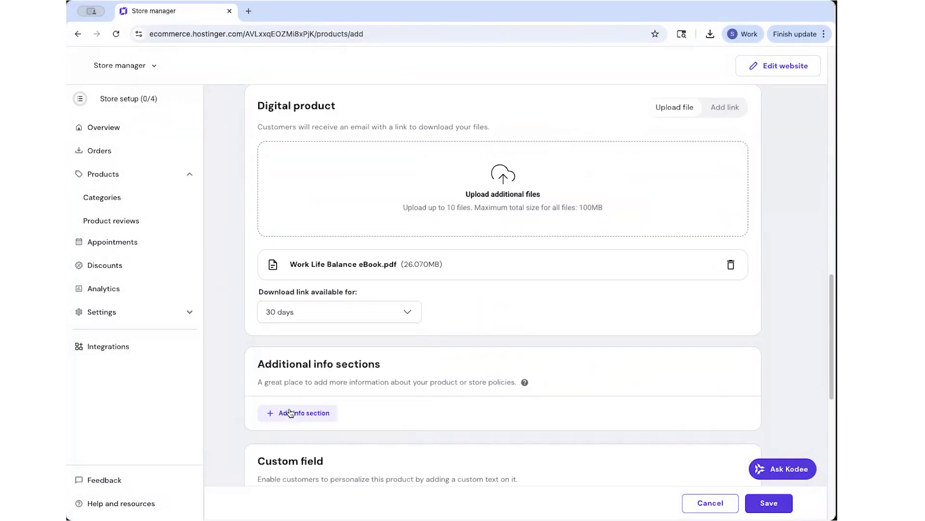
pyautogui.scroll(-6, 335, 395)
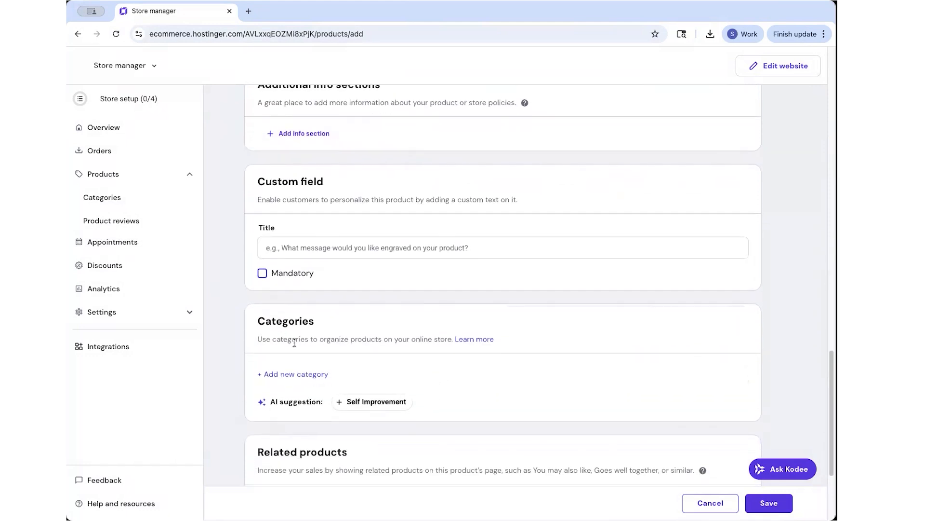
pyautogui.scroll(-3, 294, 343)
pyautogui.click(264, 343)
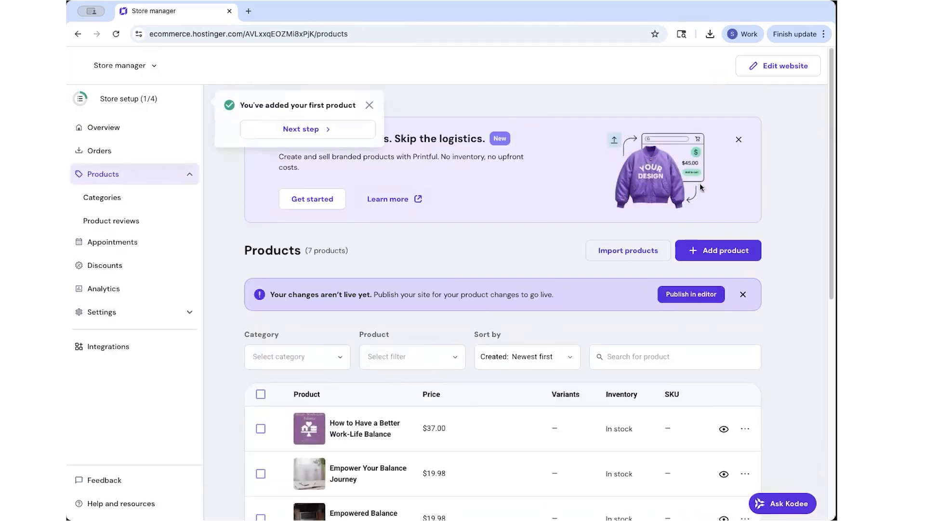
# Select the six sample products and delete them, keeping only the $37.00 ebook.
pyautogui.scroll(-5, 365, 248)
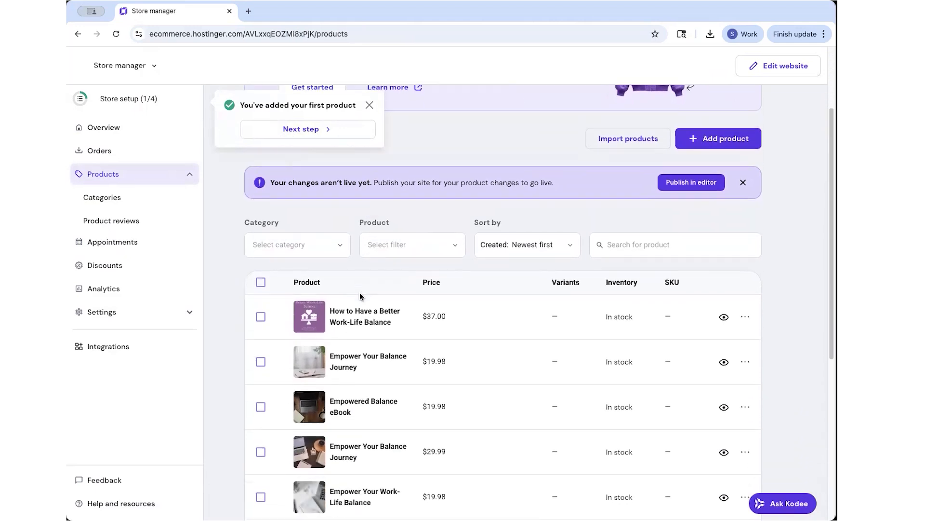
pyautogui.scroll(-1, 282, 254)
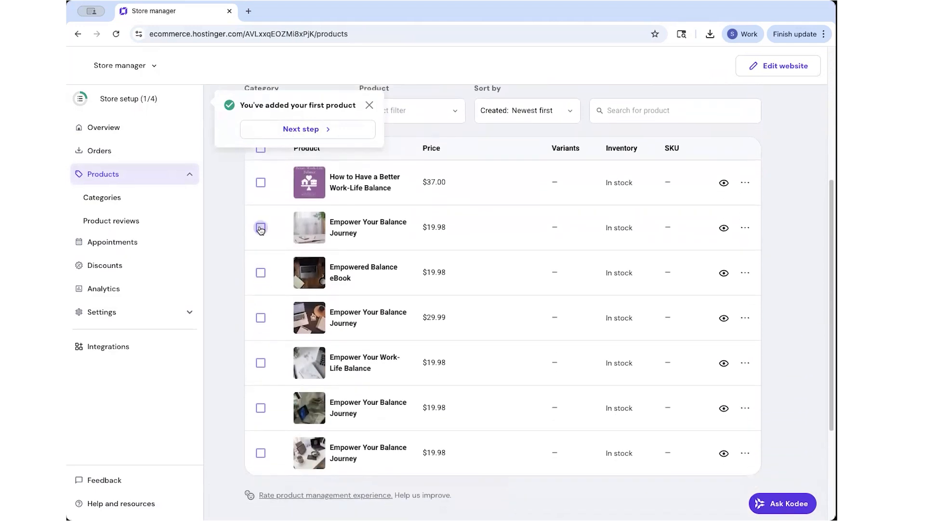
pyautogui.click(261, 228)
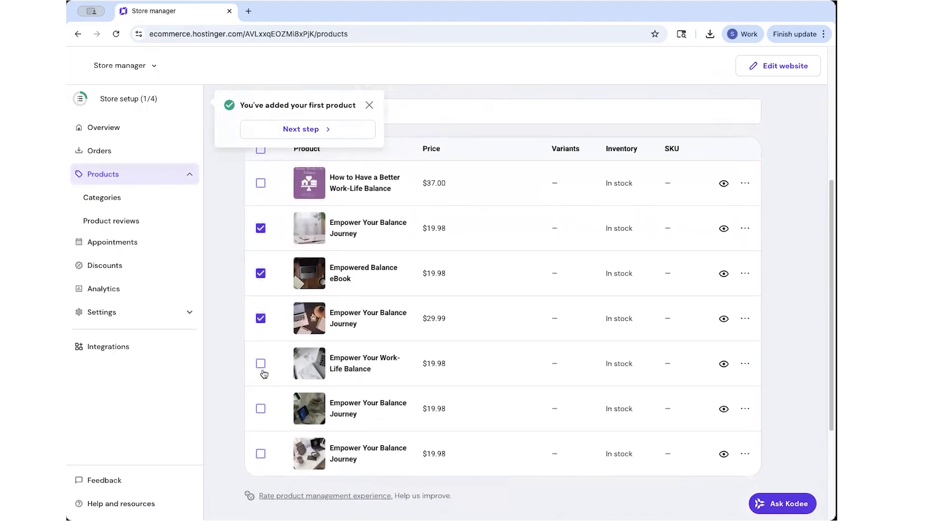
pyautogui.scroll(4, 312, 341)
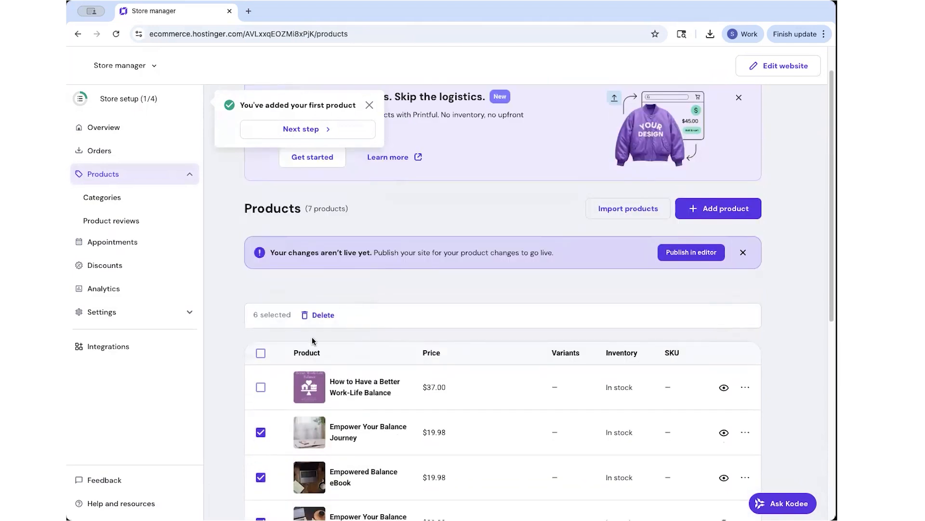
pyautogui.click(322, 315)
pyautogui.click(523, 320)
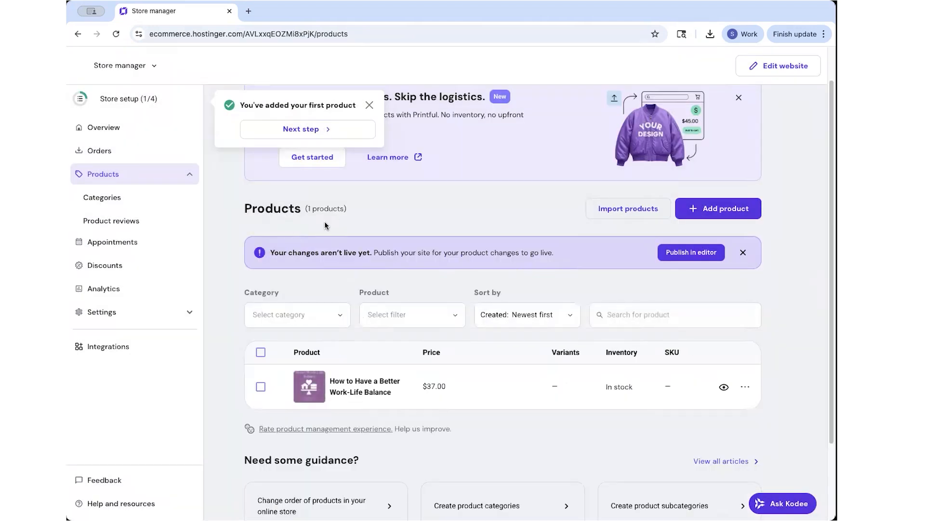
pyautogui.scroll(1, 622, 304)
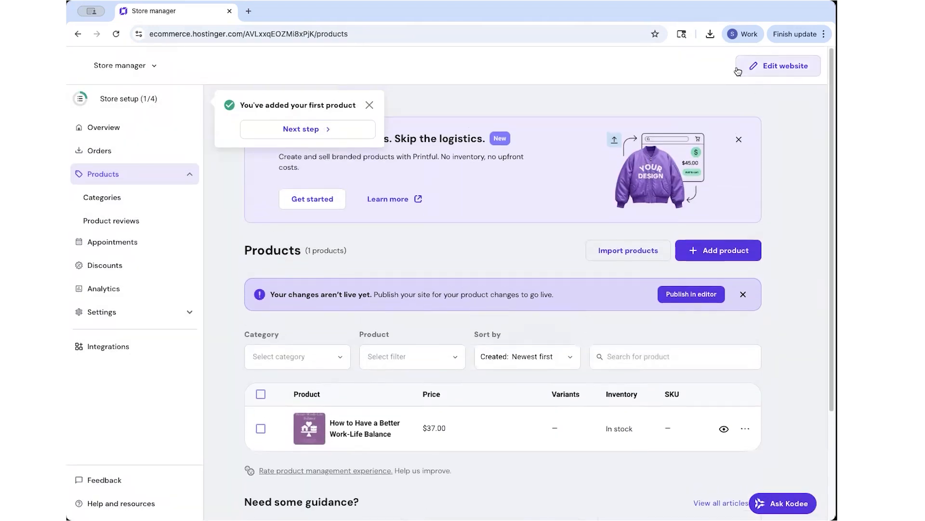
# In the site editor, change the announcement text to 'IT'S TIME FOR WORK LIFE BALANCE!'.
pyautogui.click(774, 67)
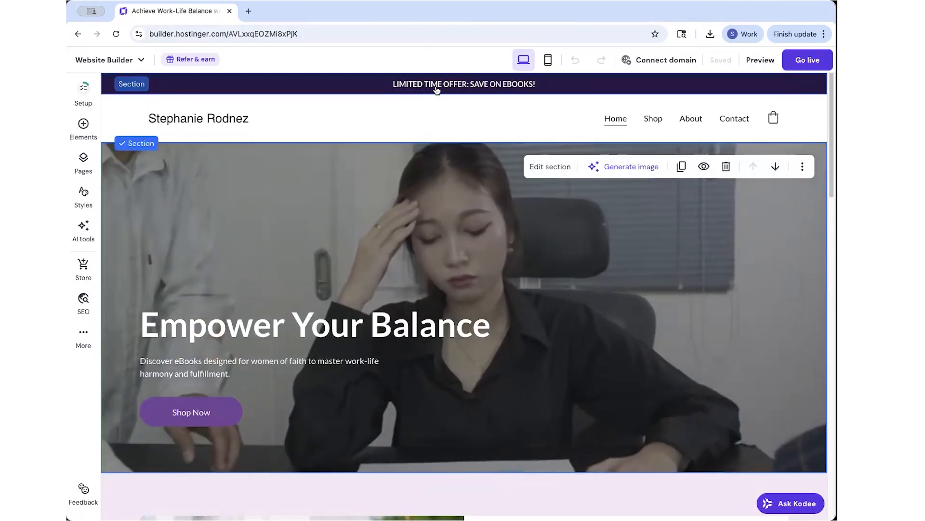
pyautogui.doubleClick(440, 84)
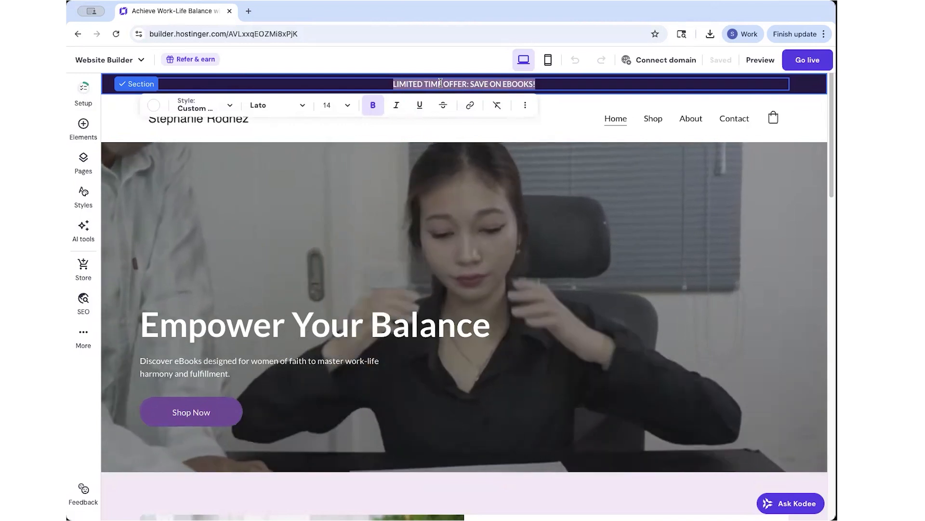
pyautogui.write('IT')
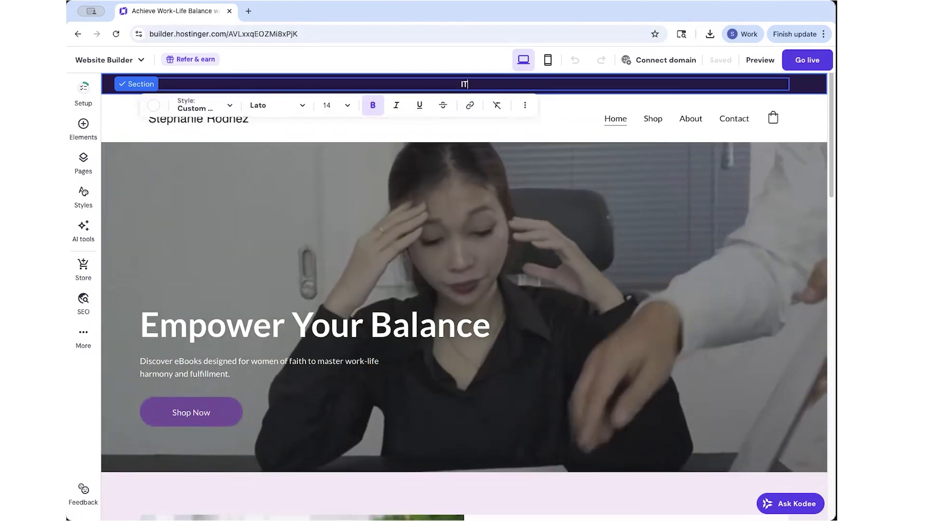
pyautogui.write("'S TIME FOR WO")
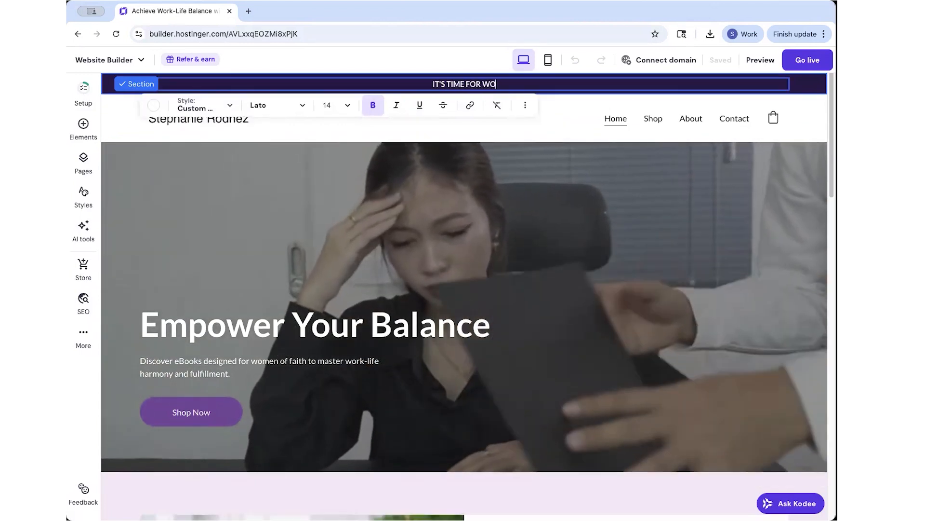
pyautogui.write('RK LIFE BALANVE!')
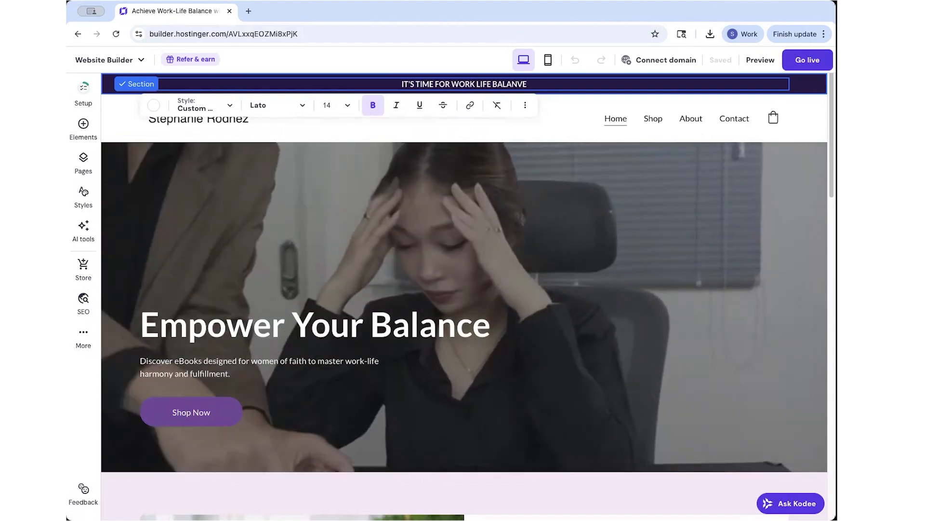
pyautogui.scroll(-2, 631, 321)
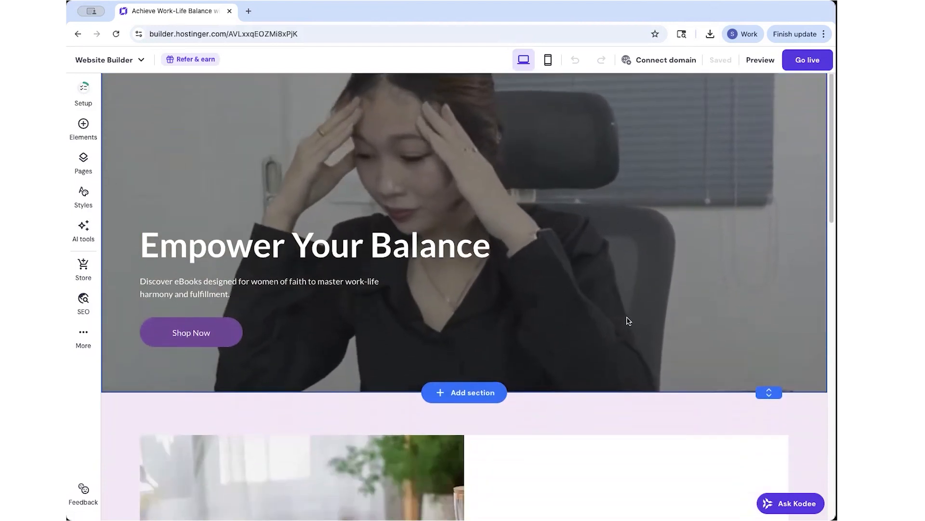
pyautogui.scroll(-9, 630, 320)
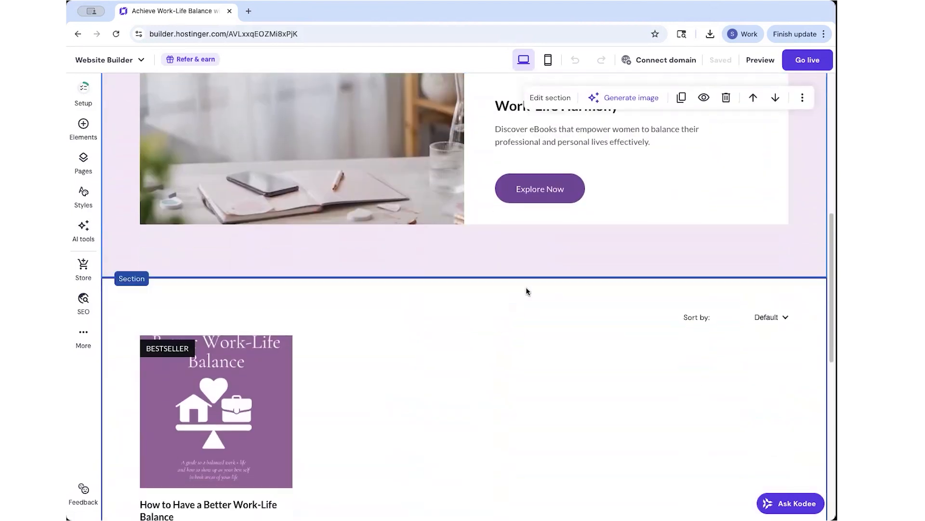
pyautogui.scroll(-2, 549, 289)
pyautogui.scroll(2, 522, 275)
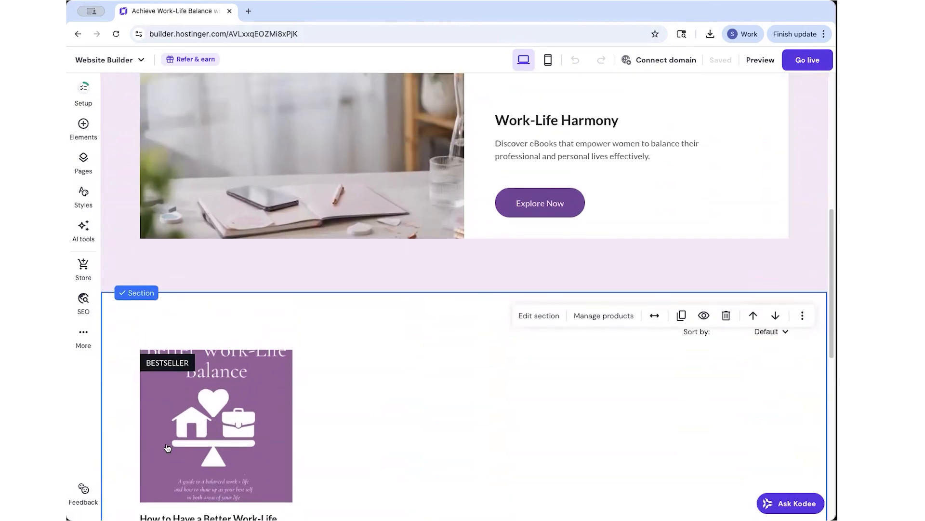
pyautogui.scroll(10, 438, 399)
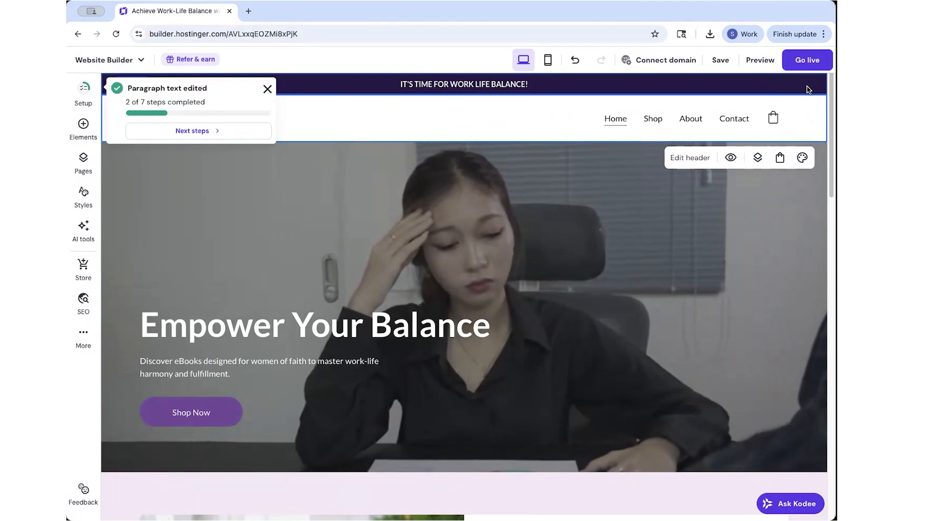
pyautogui.click(267, 88)
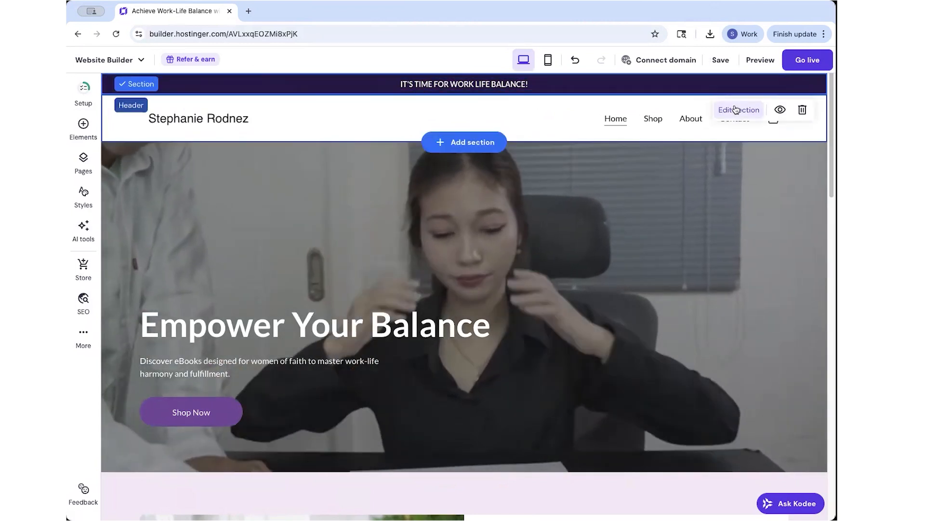
# Recolour the announcement bar background to the Shop Now purple #7c4da0.
pyautogui.click(737, 109)
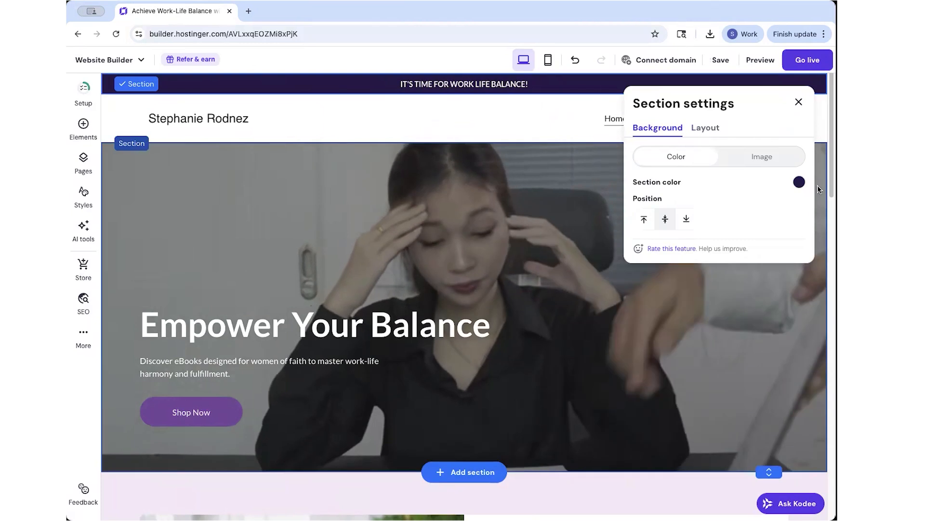
pyautogui.click(799, 182)
pyautogui.click(755, 194)
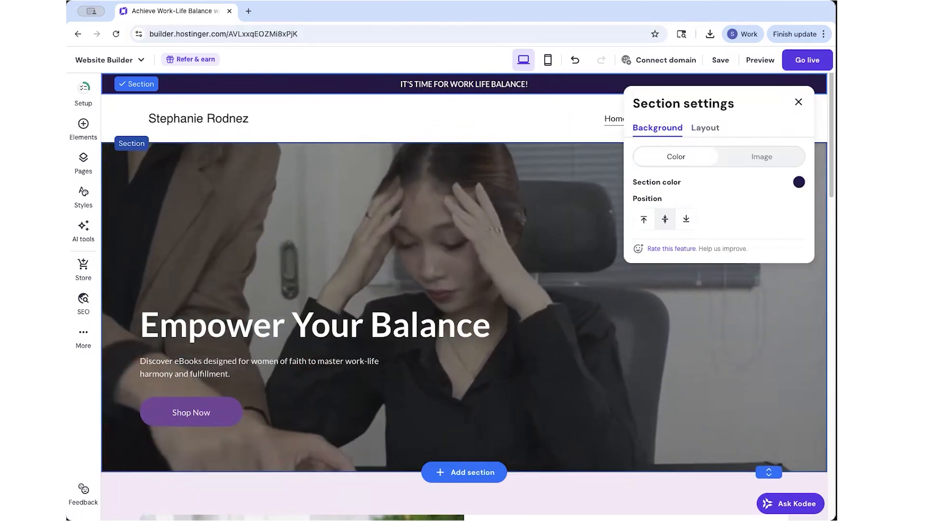
pyautogui.click(230, 415)
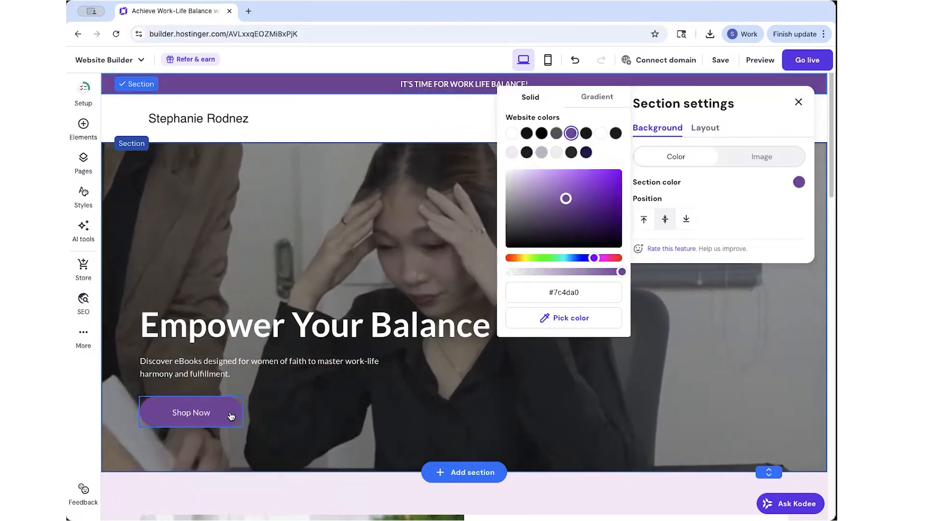
pyautogui.click(325, 492)
pyautogui.scroll(-4, 331, 440)
pyautogui.scroll(5, 329, 444)
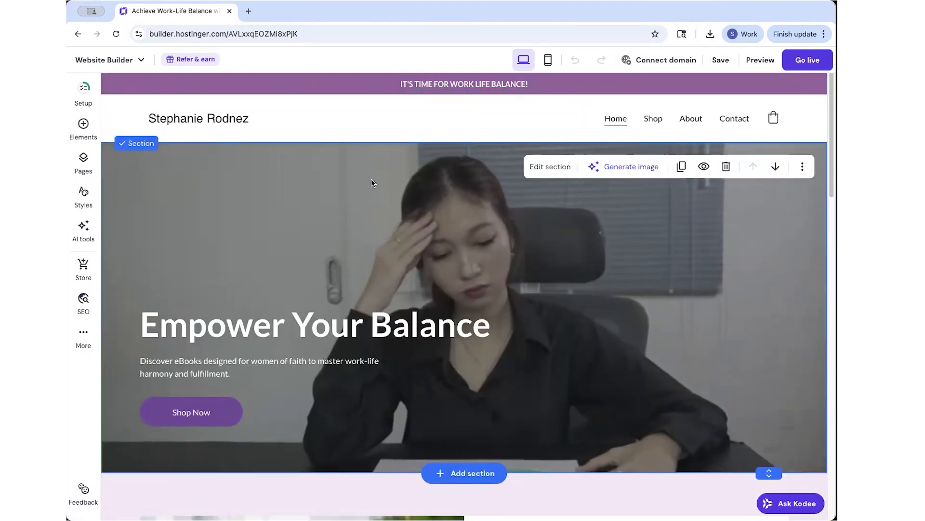
# Change the Shop Now button fill to mauve #9f69a2.
pyautogui.click(212, 415)
pyautogui.click(165, 374)
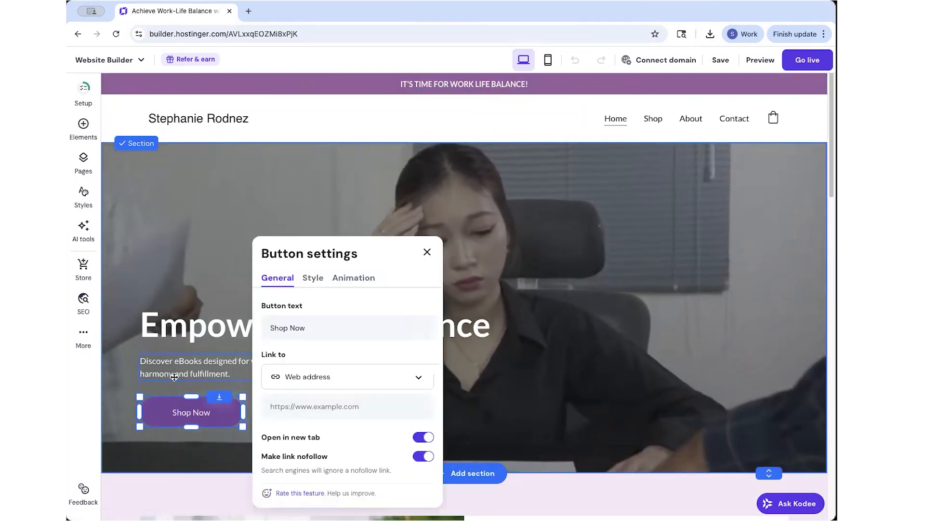
pyautogui.click(312, 278)
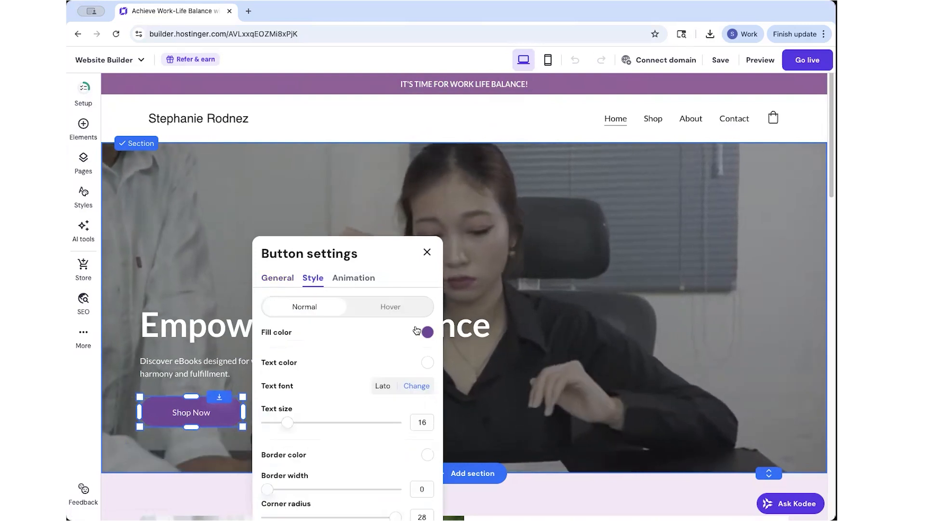
pyautogui.click(426, 332)
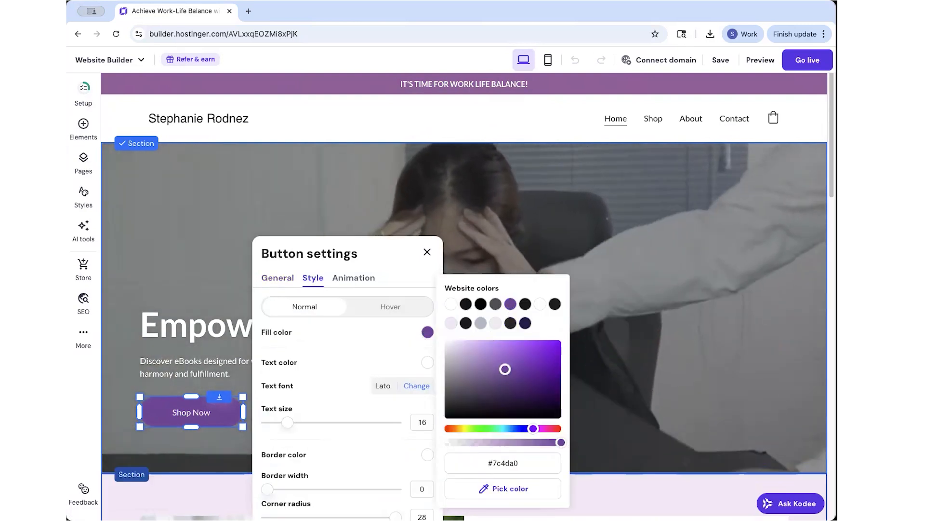
pyautogui.press('Escape')
pyautogui.click(427, 332)
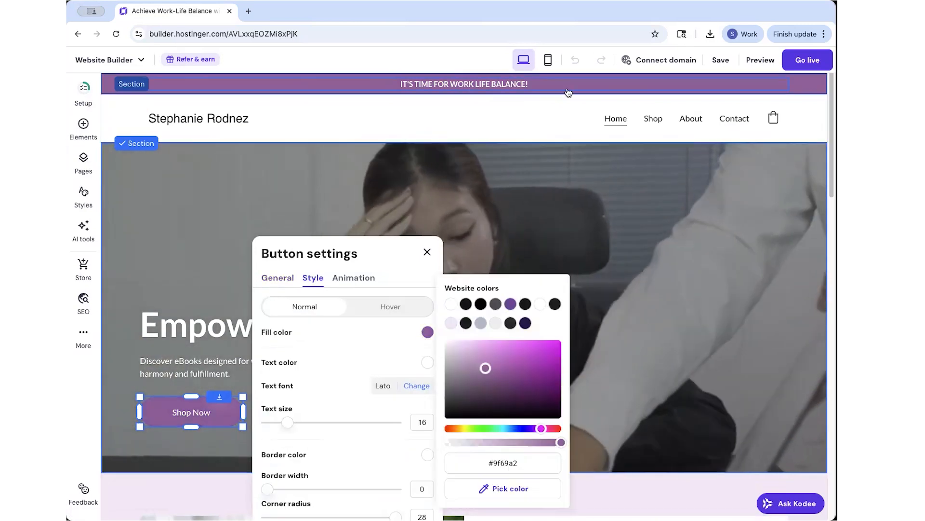
pyautogui.click(427, 252)
# Give the Explore Now button the same #9f69a2 mauve fill.
pyautogui.scroll(-8, 435, 250)
pyautogui.click(574, 306)
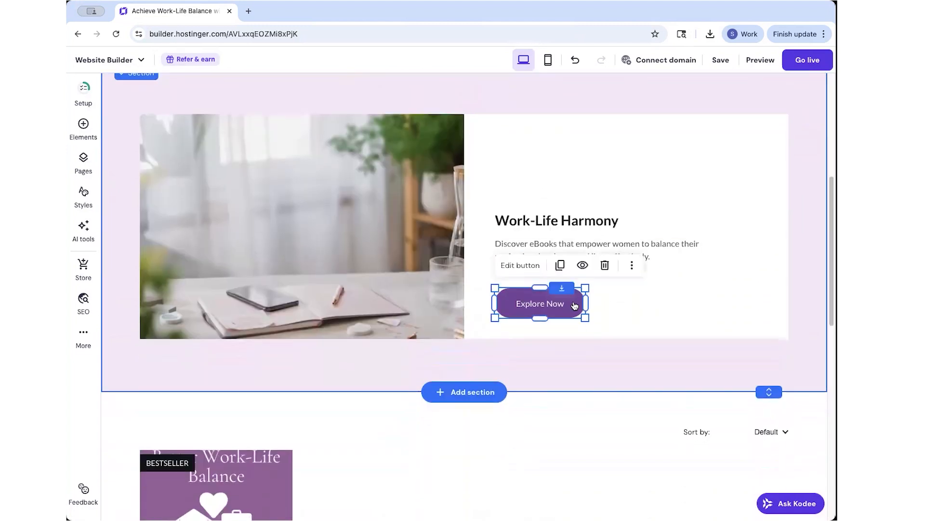
pyautogui.click(519, 266)
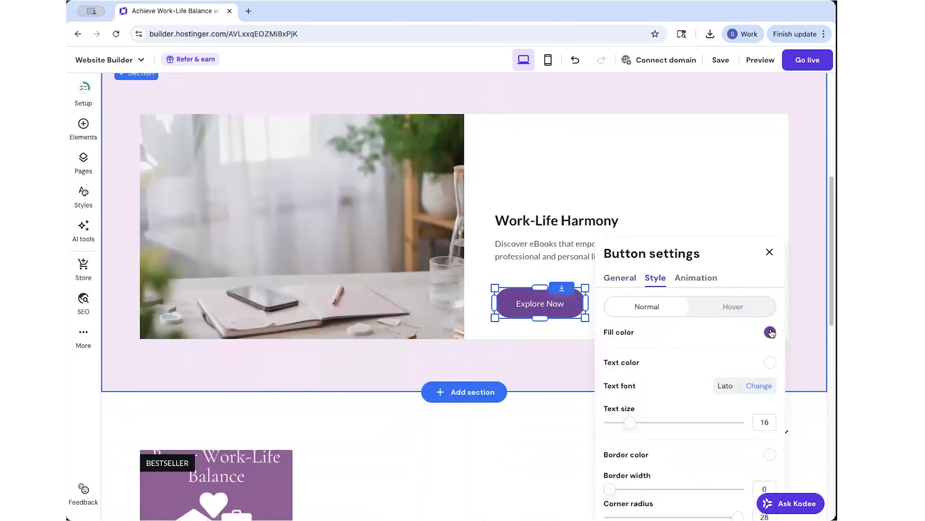
pyautogui.click(770, 332)
pyautogui.click(538, 338)
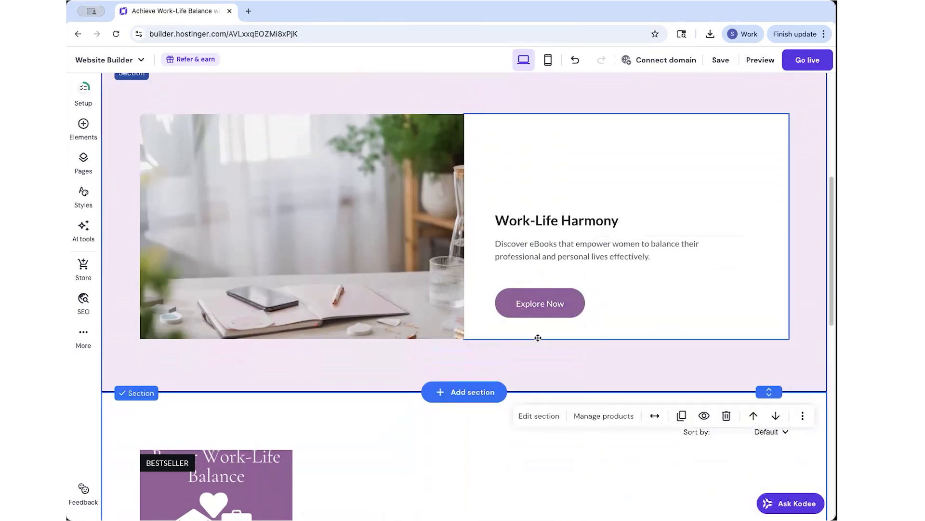
pyautogui.scroll(10, 564, 315)
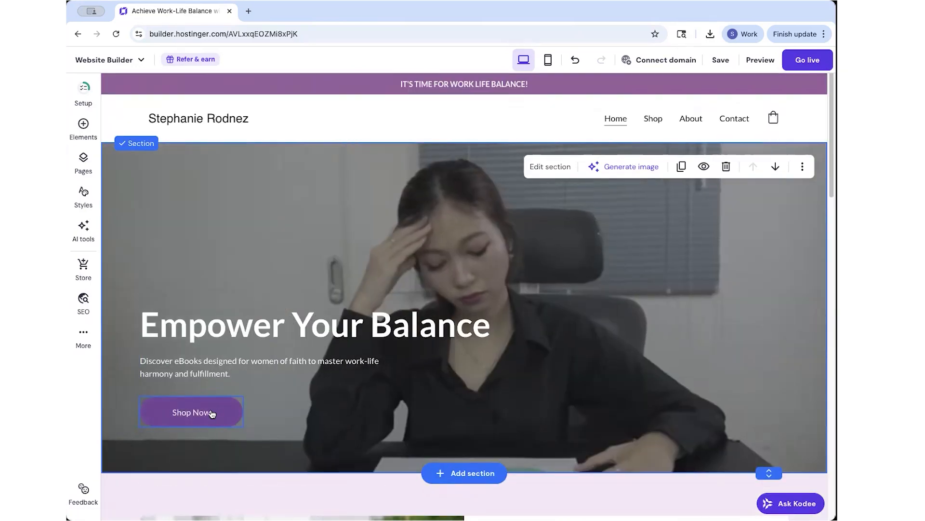
# Link the Shop Now button to the How to Have a Better Work-Life Balance page.
pyautogui.scroll(-1, 256, 287)
pyautogui.click(203, 400)
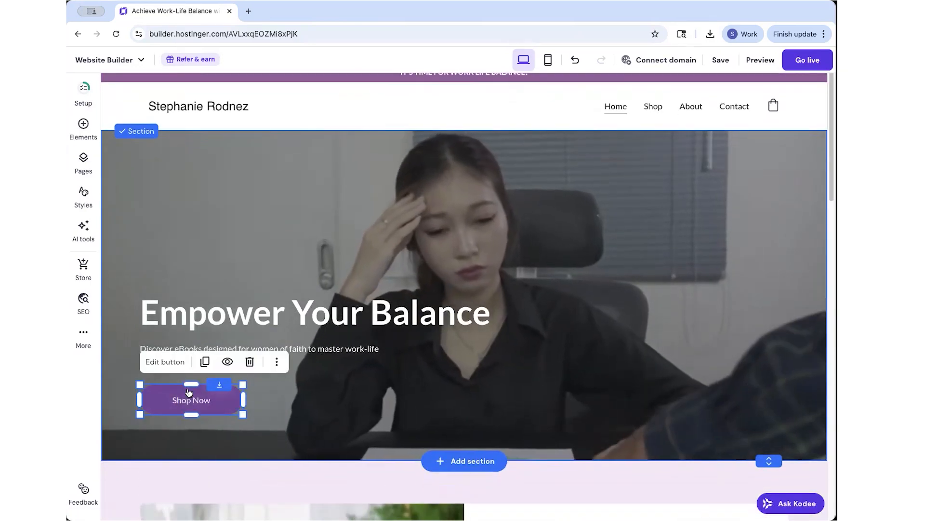
pyautogui.click(175, 363)
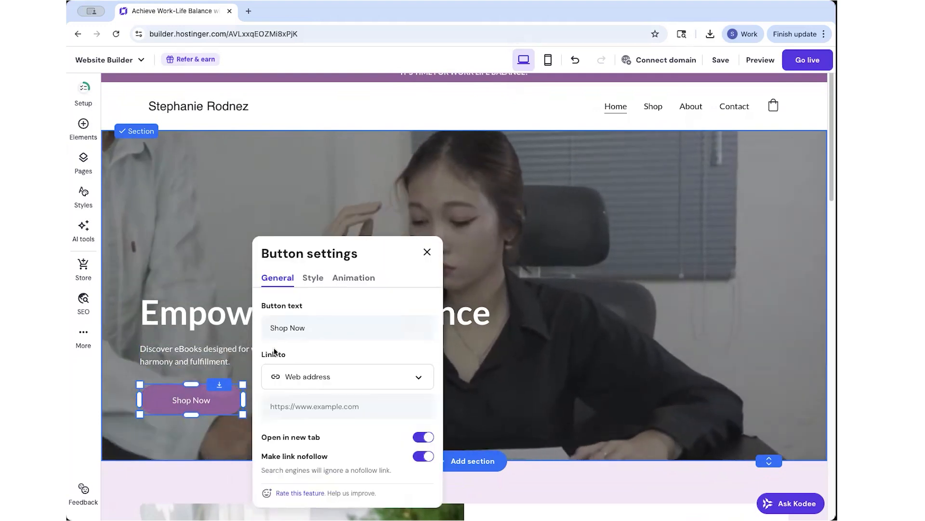
pyautogui.click(296, 375)
pyautogui.click(295, 403)
pyautogui.click(337, 409)
pyautogui.scroll(-1, 329, 453)
pyautogui.click(331, 458)
# Link the Explore Now button to the same ebook page.
pyautogui.scroll(-10, 530, 204)
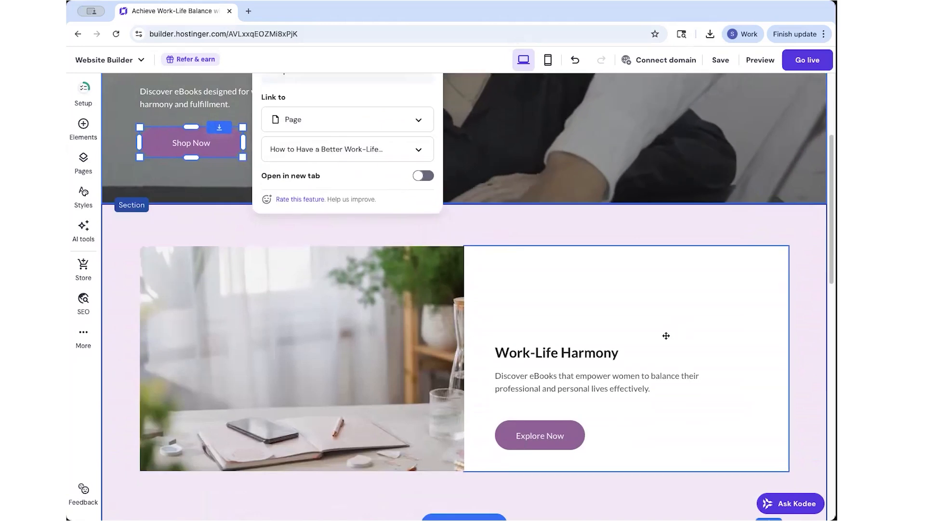
pyautogui.click(517, 132)
pyautogui.click(534, 100)
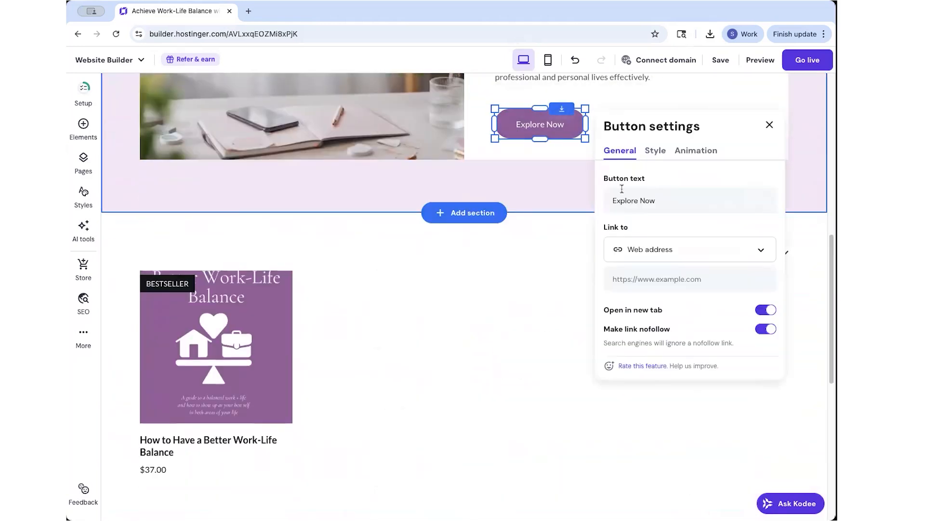
pyautogui.click(649, 251)
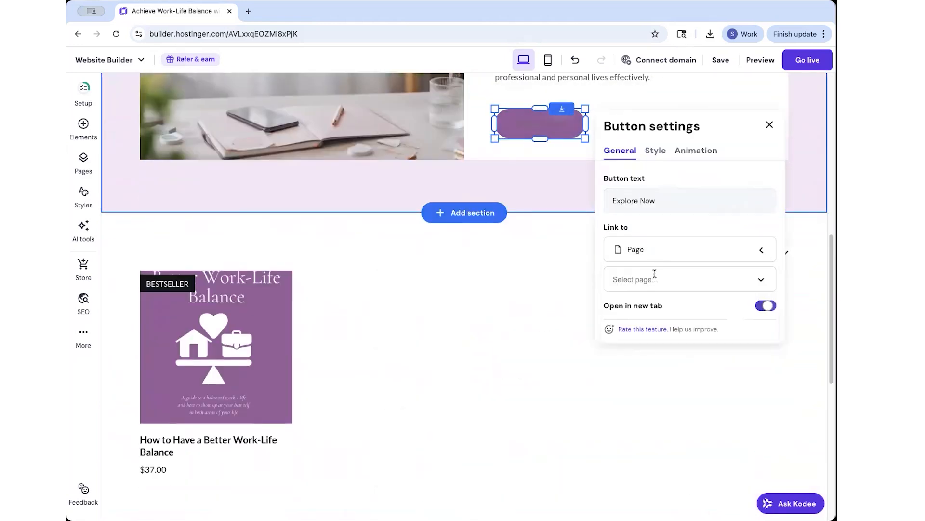
pyautogui.click(657, 390)
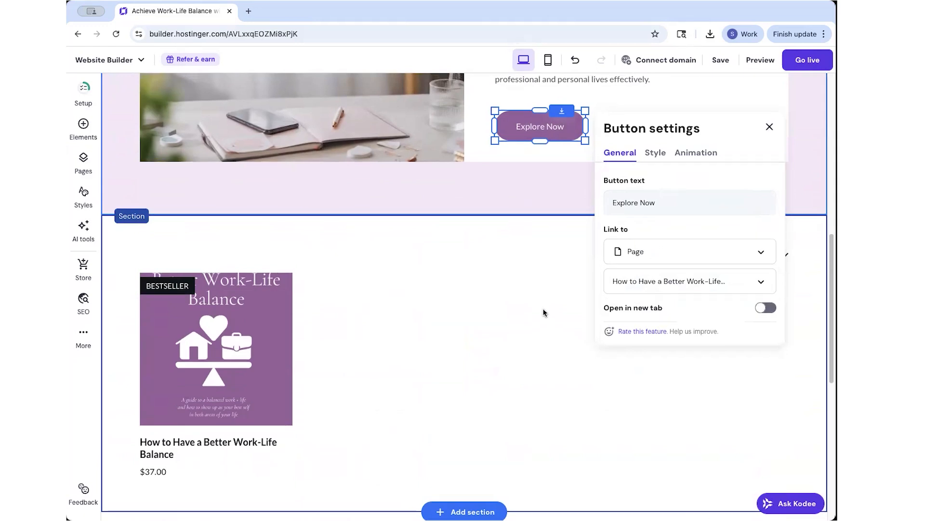
pyautogui.scroll(10, 543, 312)
pyautogui.scroll(-4, 674, 315)
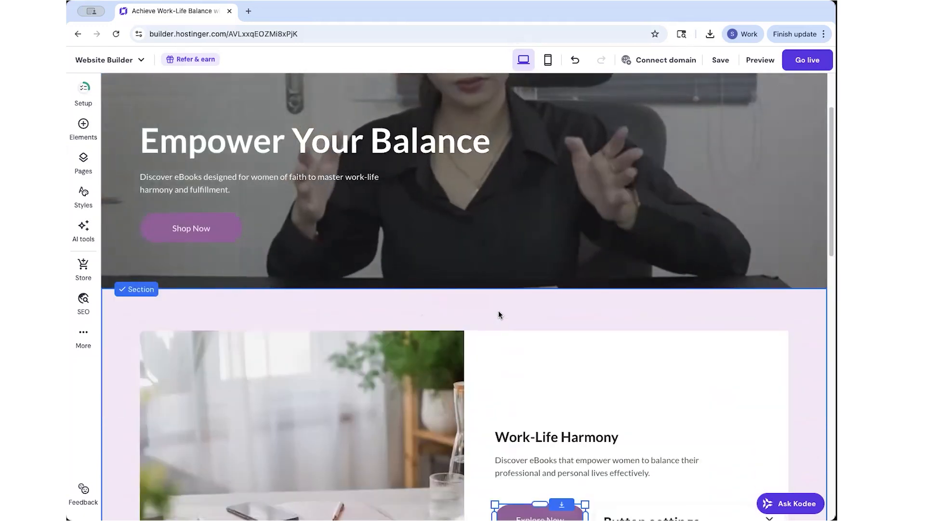
# Add an Online store Single product section below the hero for the $37.00 ebook.
pyautogui.scroll(-4, 522, 308)
pyautogui.scroll(6, 474, 331)
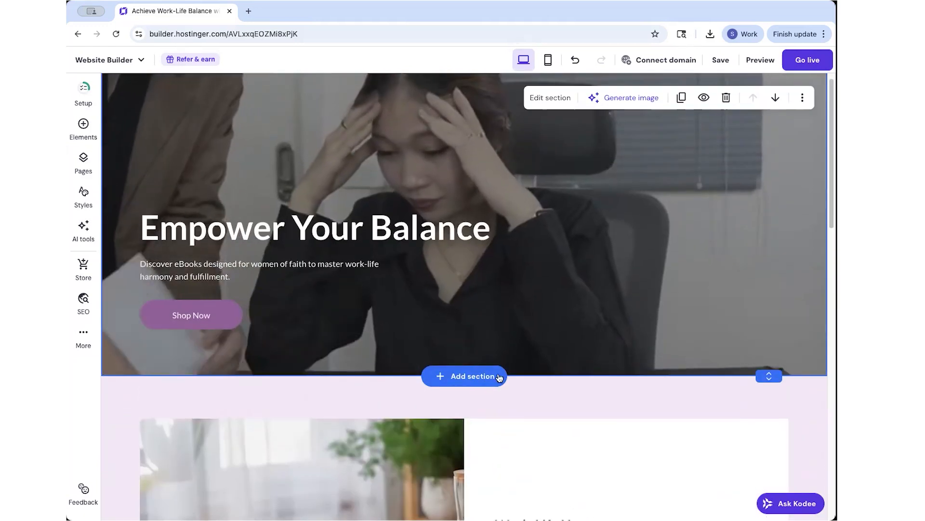
pyautogui.scroll(2, 458, 324)
pyautogui.scroll(-6, 414, 400)
pyautogui.scroll(5, 433, 409)
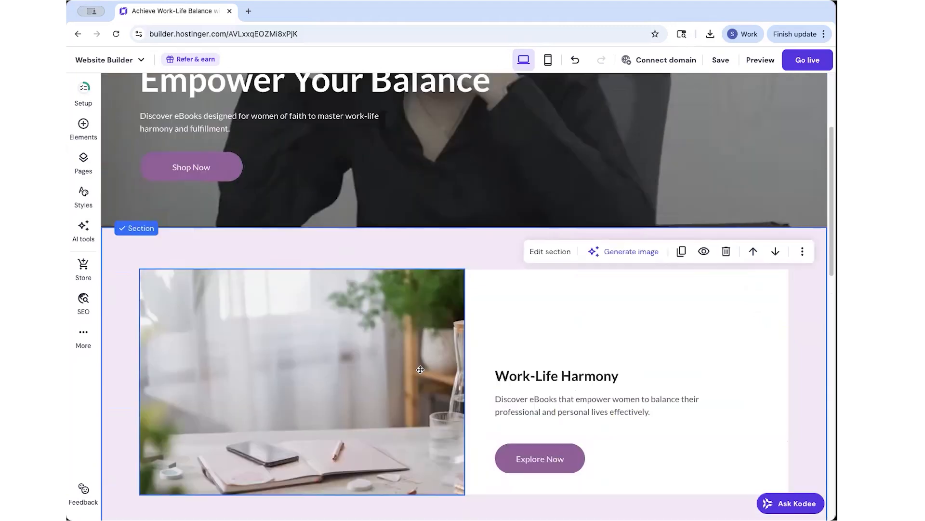
pyautogui.click(469, 392)
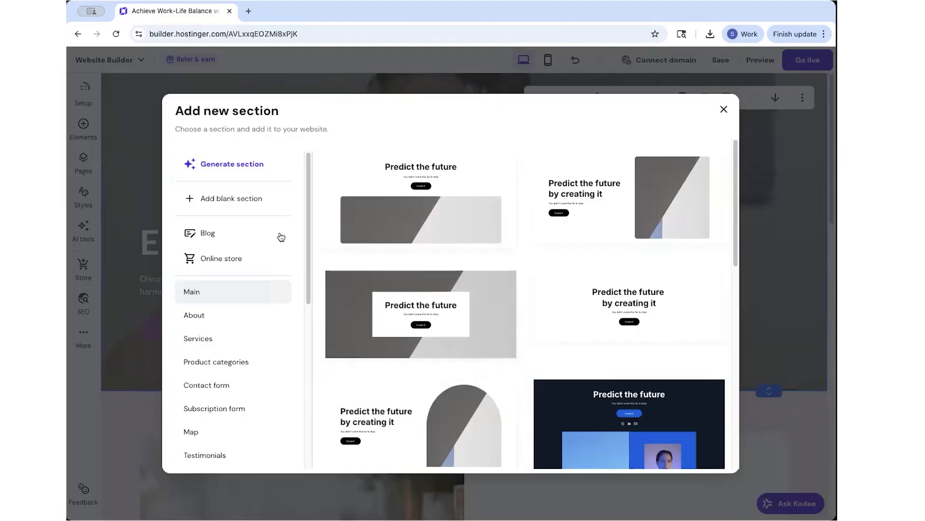
pyautogui.click(220, 260)
pyautogui.click(557, 198)
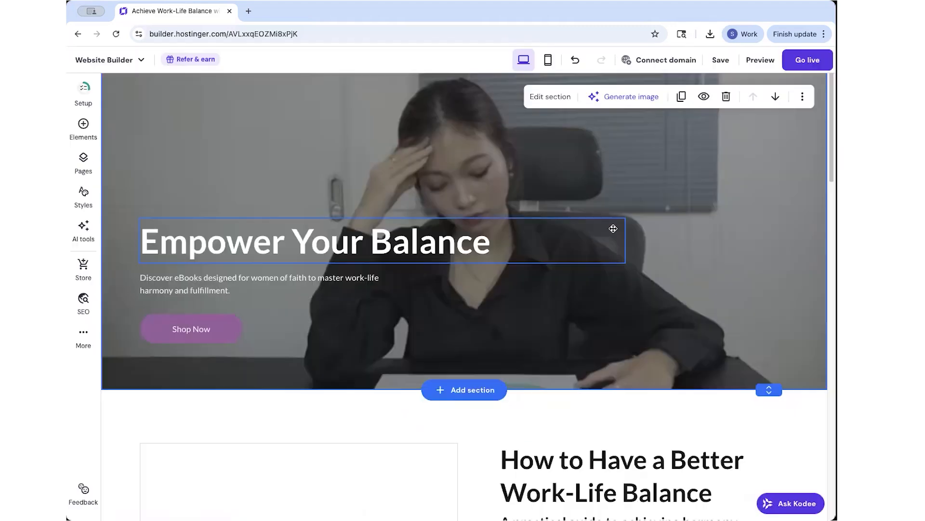
# Review the updated homepage and select the Work-Life Harmony section.
pyautogui.scroll(4, 557, 197)
pyautogui.scroll(-6, 401, 322)
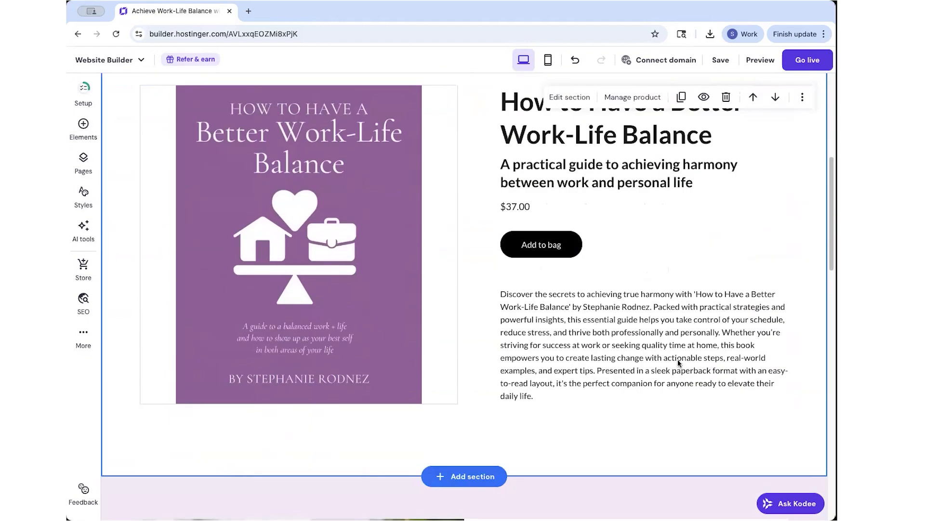
pyautogui.scroll(10, 401, 321)
pyautogui.scroll(-6, 571, 317)
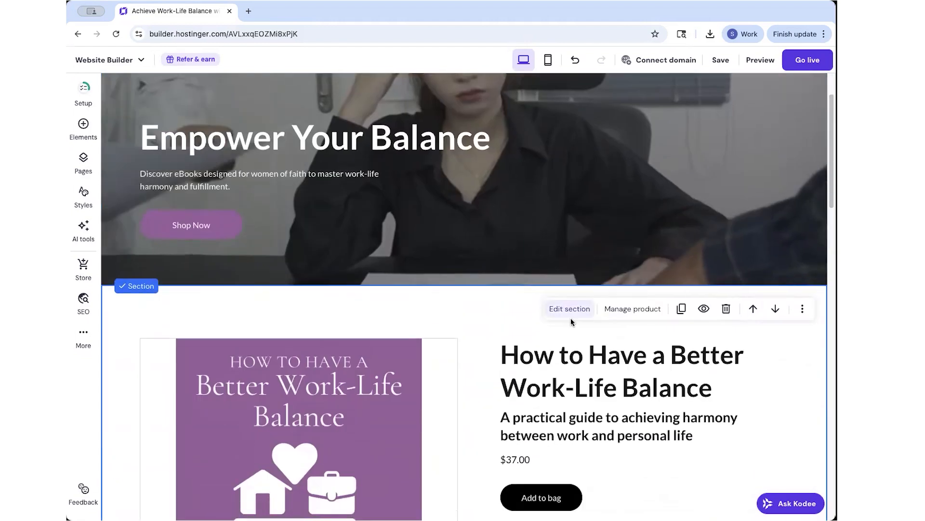
pyautogui.scroll(-10, 603, 380)
pyautogui.scroll(6, 809, 149)
pyautogui.scroll(-3, 763, 193)
pyautogui.scroll(-3, 762, 198)
pyautogui.click(811, 334)
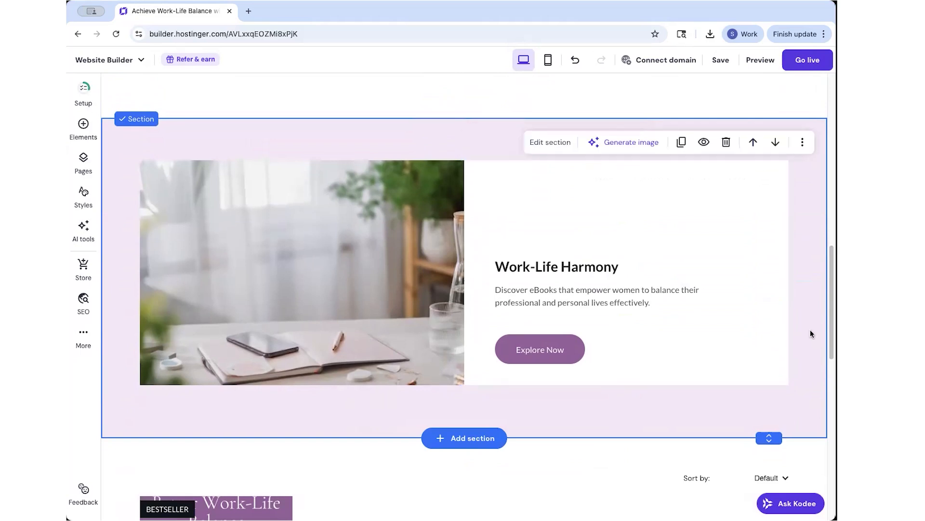
# Change the Work-Life Harmony section's background from pale lavender to the purple website colour.
pyautogui.click(550, 142)
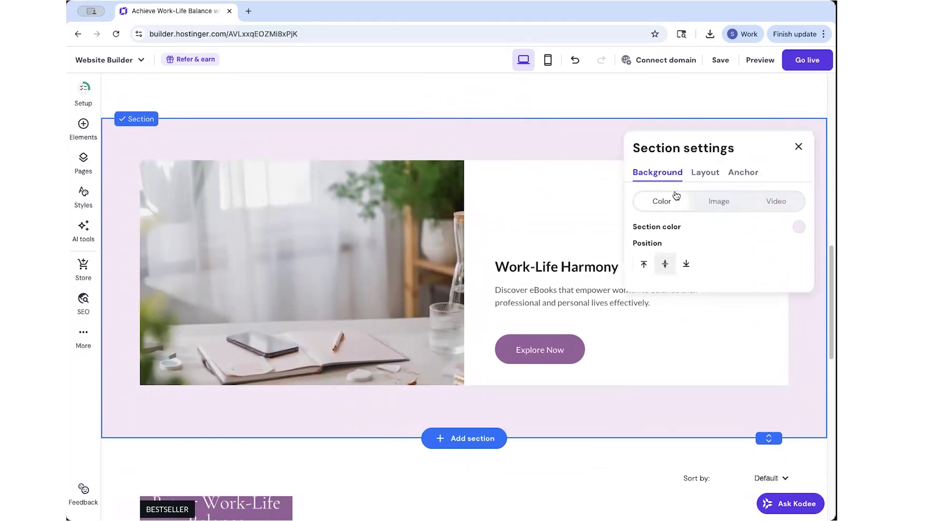
pyautogui.click(799, 227)
pyautogui.click(556, 167)
pyautogui.click(459, 88)
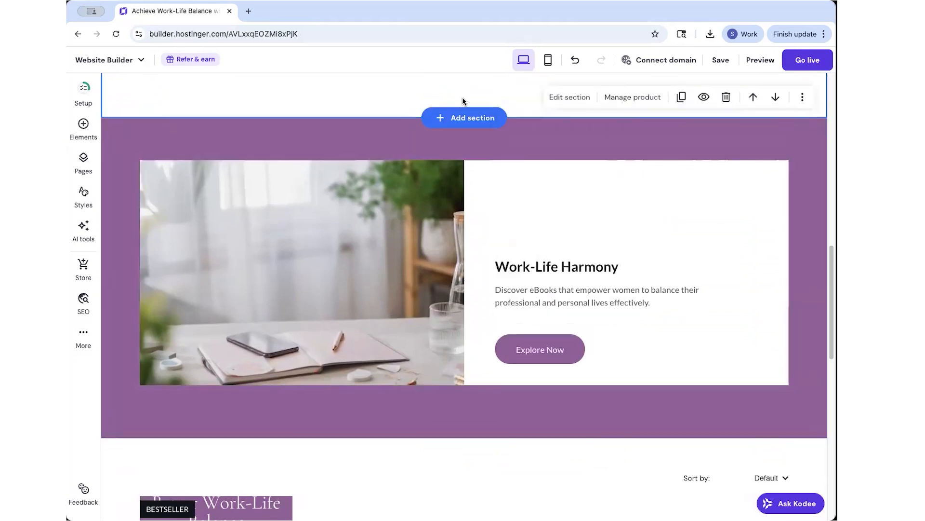
pyautogui.scroll(10, 764, 174)
pyautogui.scroll(-10, 733, 171)
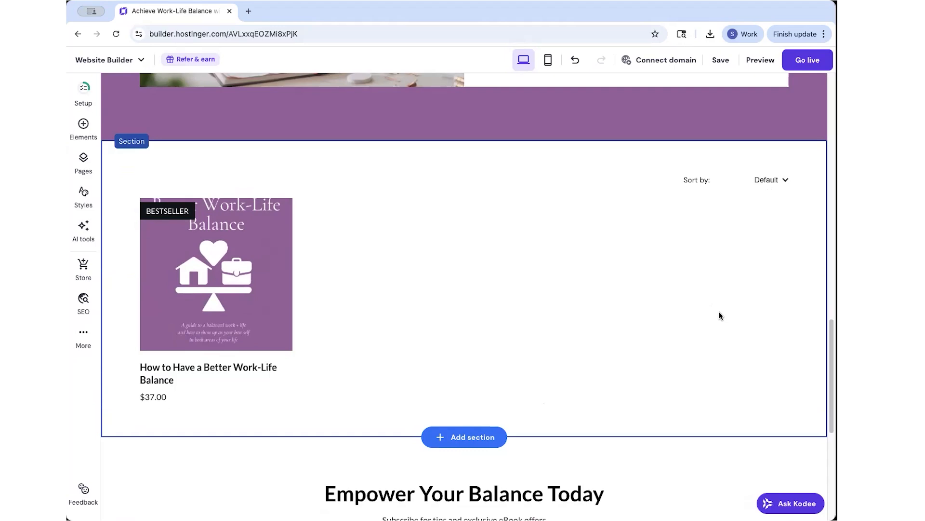
# Delete the product listing section and give the Submit Your Request button a purple fill.
pyautogui.click(728, 166)
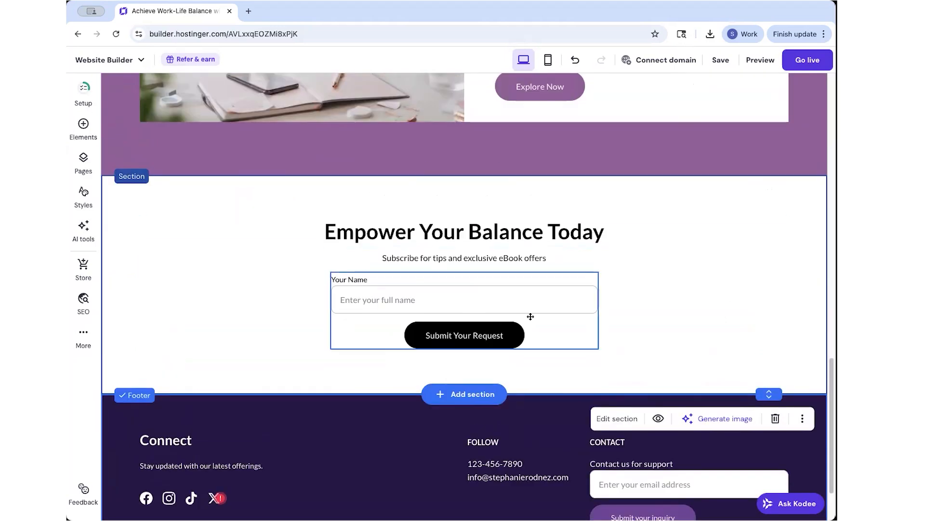
pyautogui.click(487, 342)
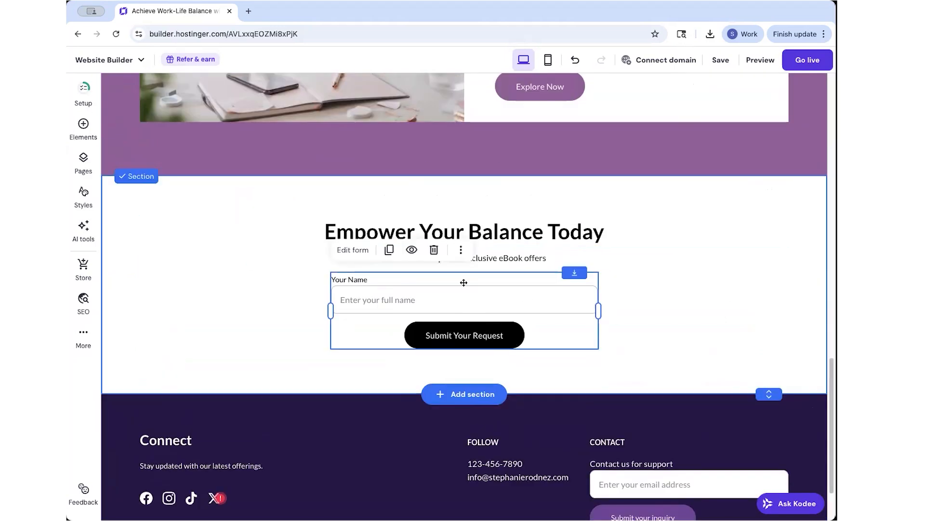
pyautogui.click(345, 250)
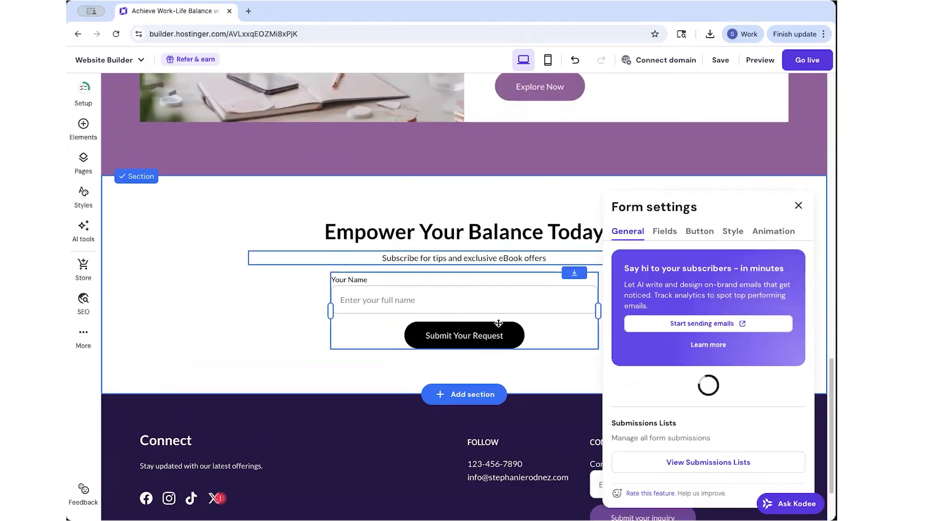
pyautogui.click(700, 231)
pyautogui.scroll(-3, 698, 398)
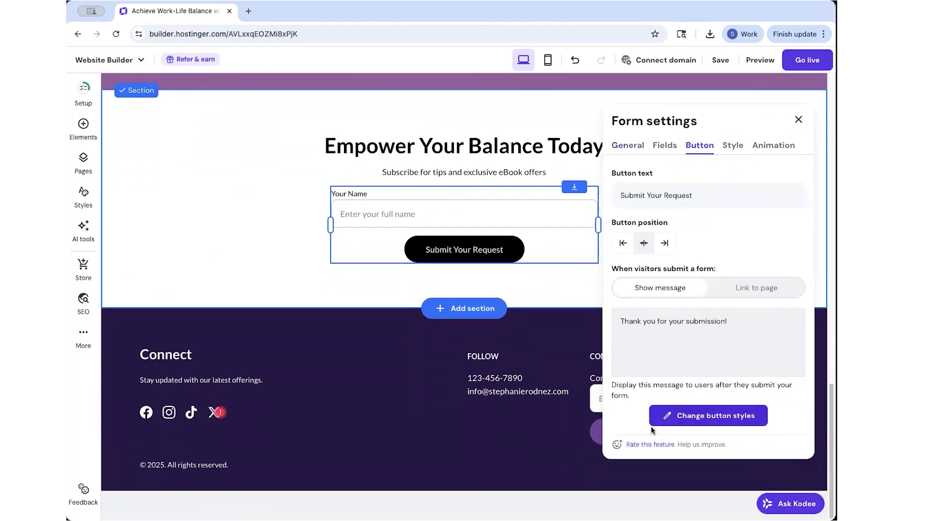
pyautogui.click(706, 425)
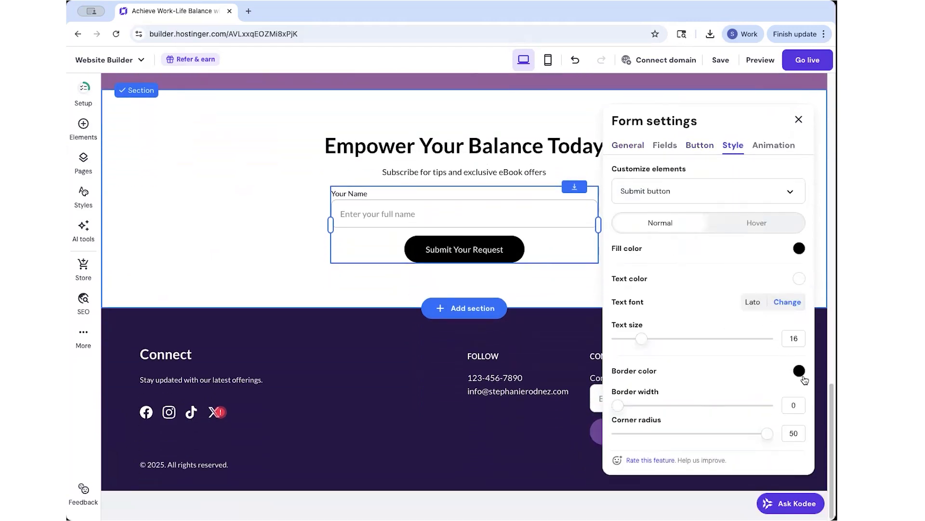
pyautogui.click(799, 249)
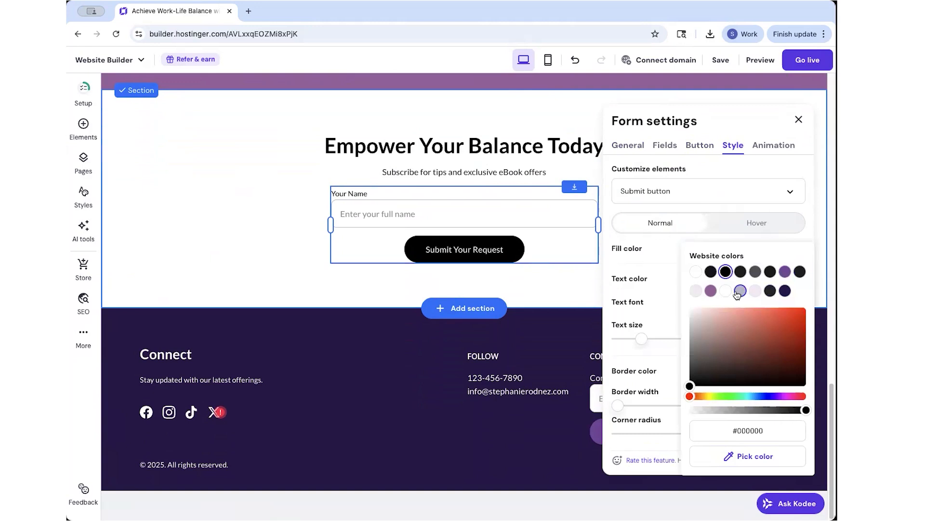
pyautogui.click(283, 260)
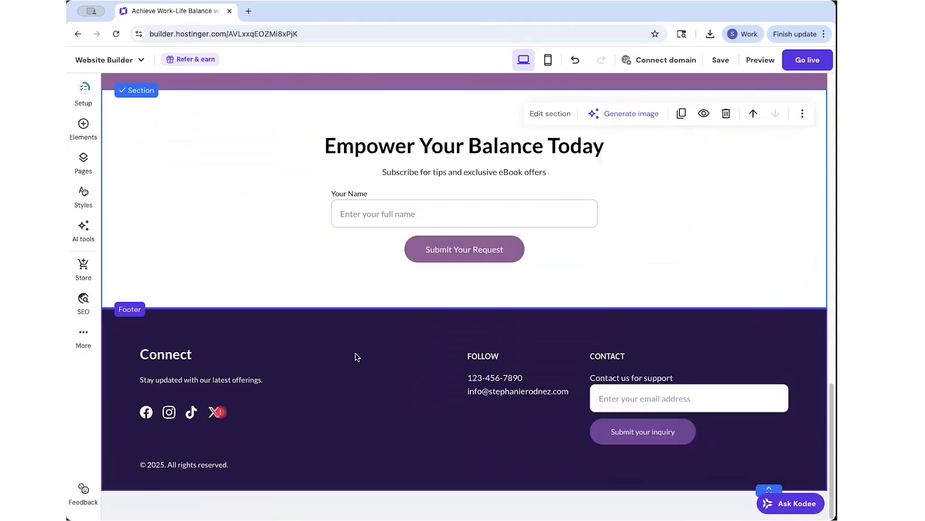
# Set the footer background to mauve purple #9f69a2.
pyautogui.click(596, 331)
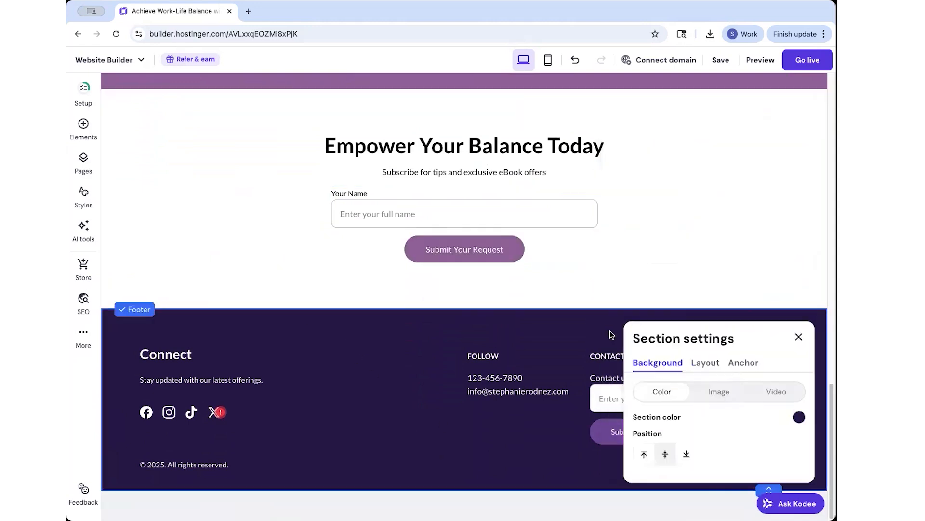
pyautogui.click(799, 417)
pyautogui.click(512, 323)
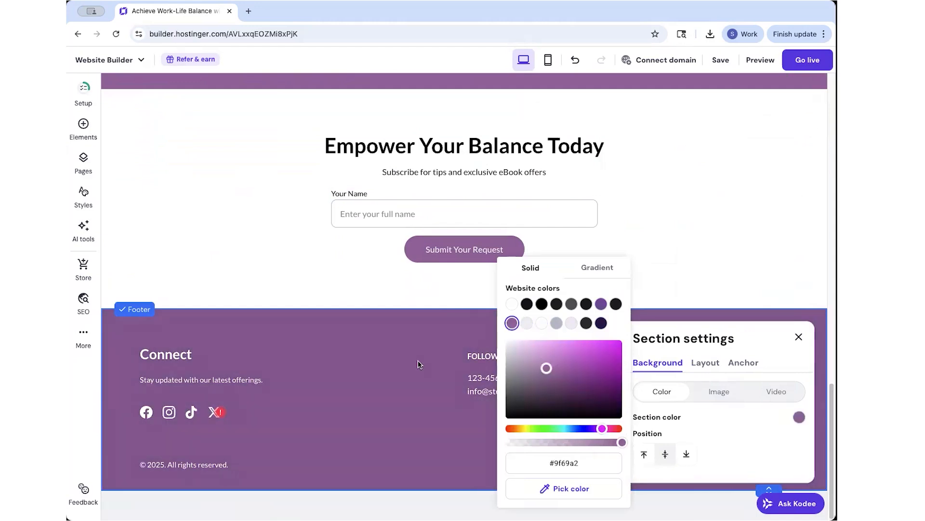
pyautogui.click(412, 369)
# Delete the footer's Stay updated text, Connect heading, and phone and email details.
pyautogui.click(192, 380)
pyautogui.press('Delete')
pyautogui.click(166, 355)
pyautogui.press('Delete')
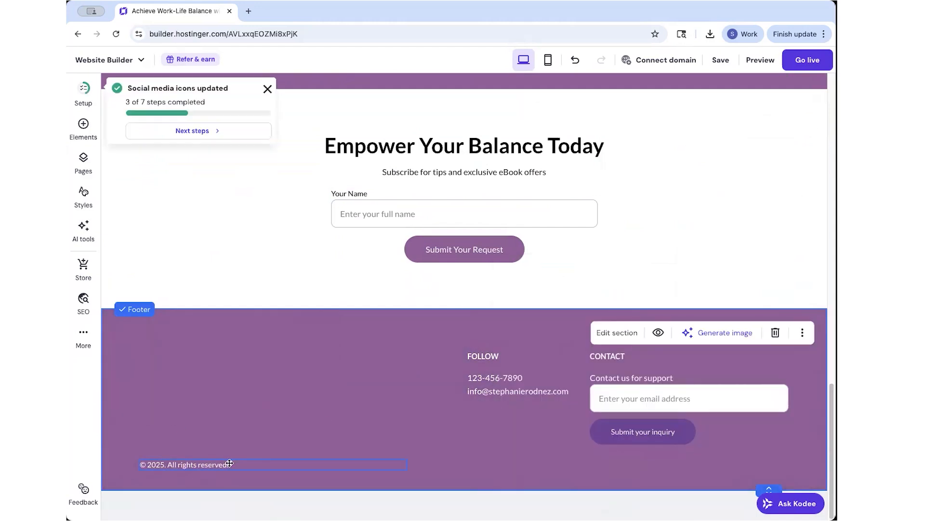
pyautogui.click(495, 383)
pyautogui.press('Delete')
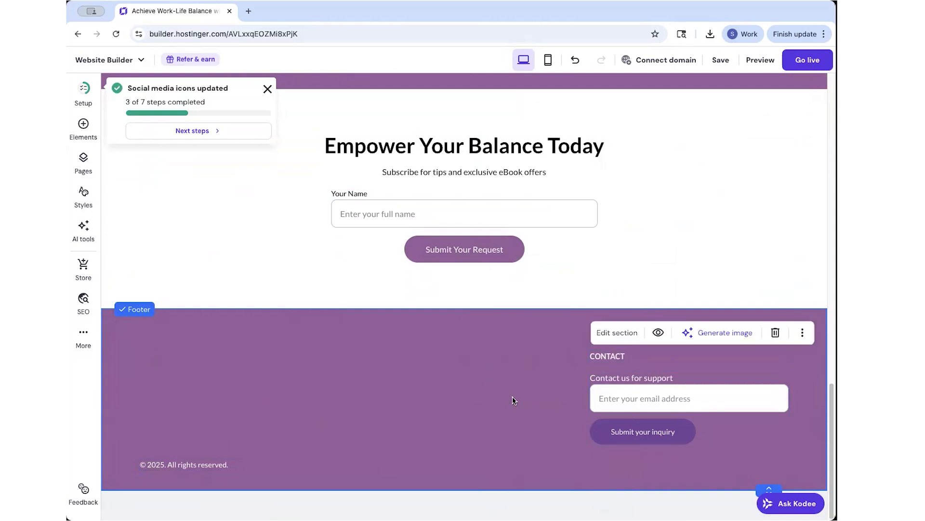
pyautogui.scroll(20, 514, 400)
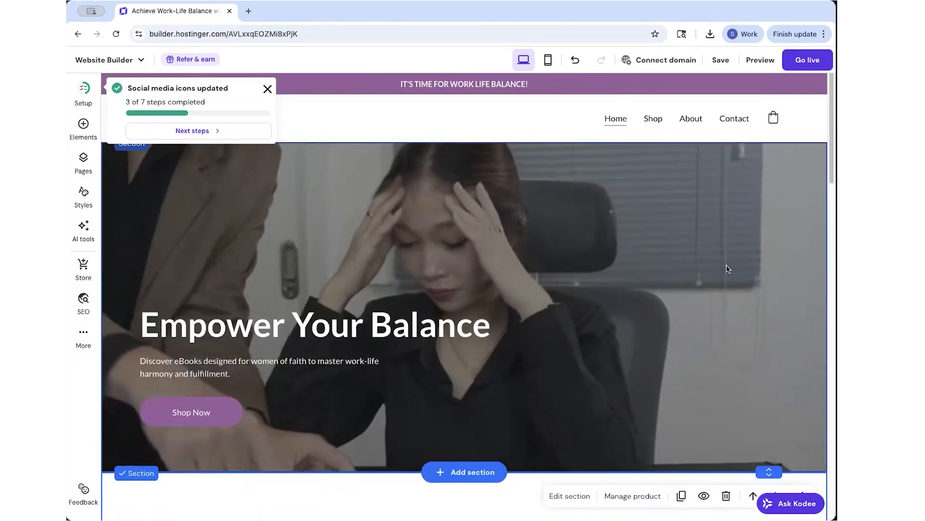
# Replace the hero video with a 'woman overwhelmed' clip of a curly-haired woman at a laptop.
pyautogui.click(560, 168)
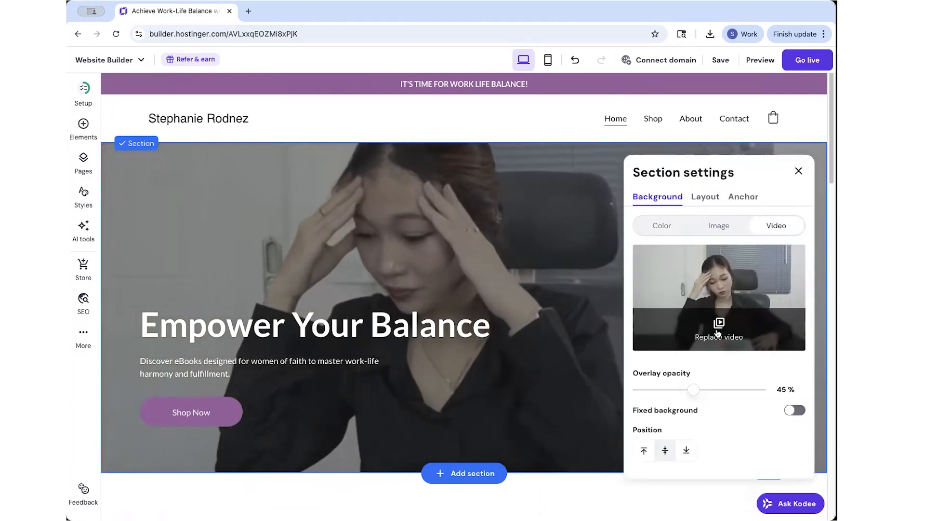
pyautogui.click(718, 332)
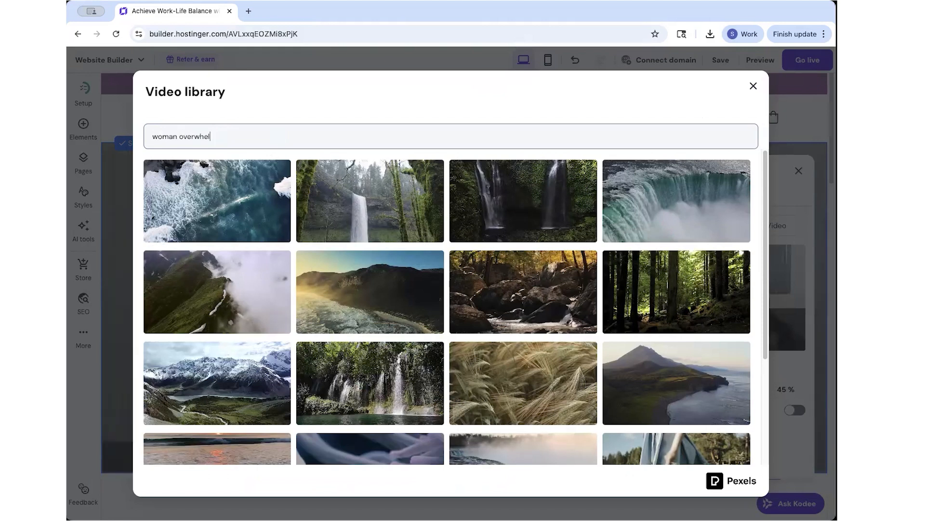
pyautogui.write('woman overwhelmend')
pyautogui.press('BackSpace')
pyautogui.press('BackSpace')
pyautogui.write('d')
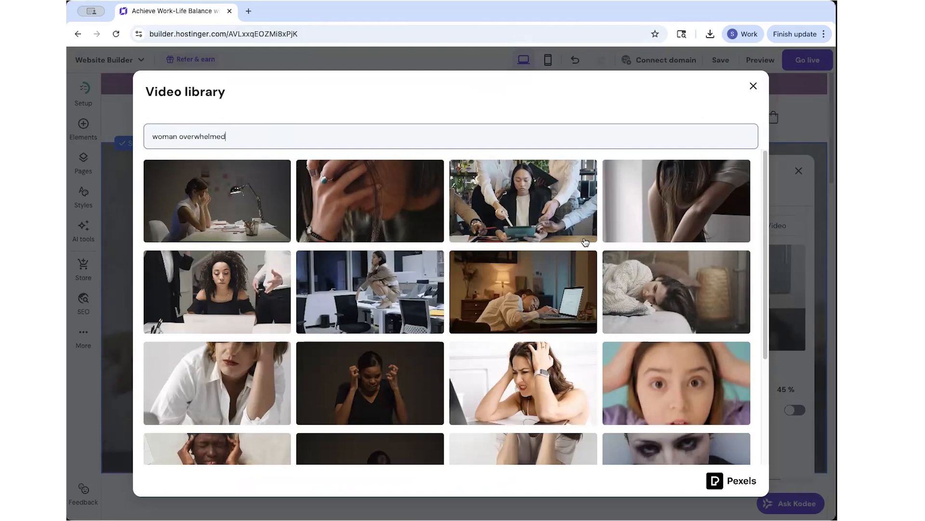
pyautogui.scroll(-4, 416, 336)
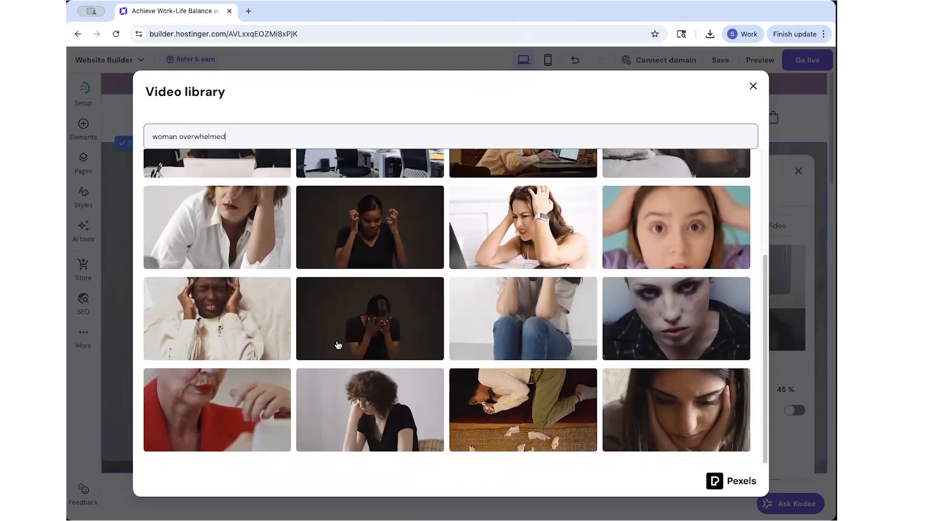
pyautogui.scroll(-8, 390, 342)
pyautogui.scroll(9, 281, 337)
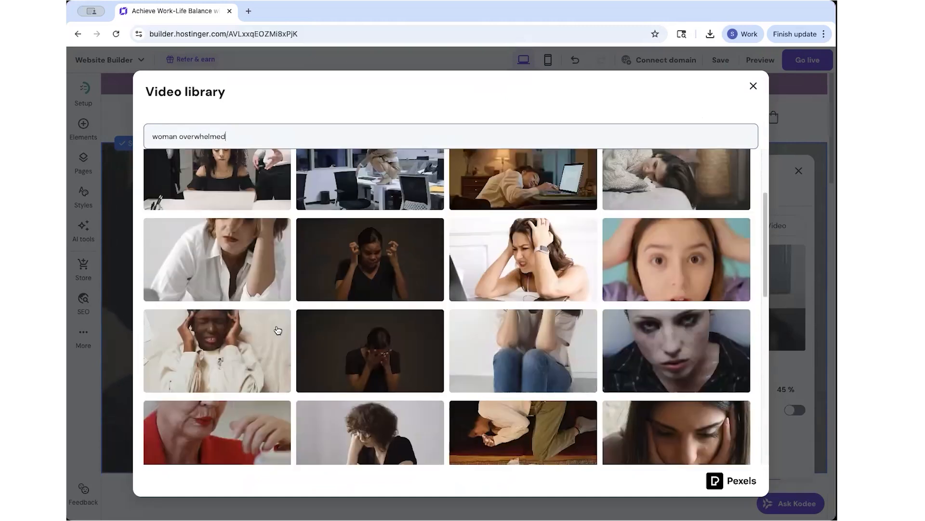
pyautogui.scroll(3, 273, 252)
pyautogui.click(201, 303)
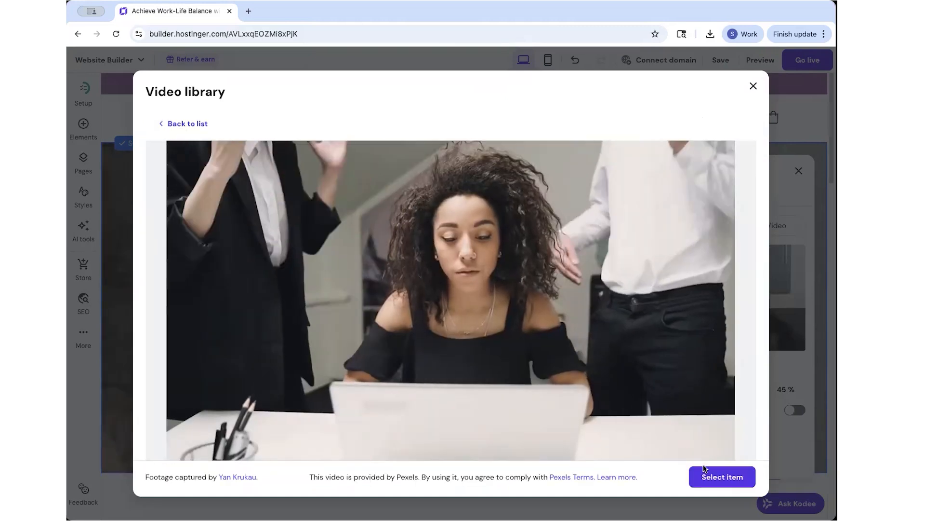
pyautogui.click(723, 475)
# Lower the hero overlay opacity to 10%.
pyautogui.scroll(-4, 495, 409)
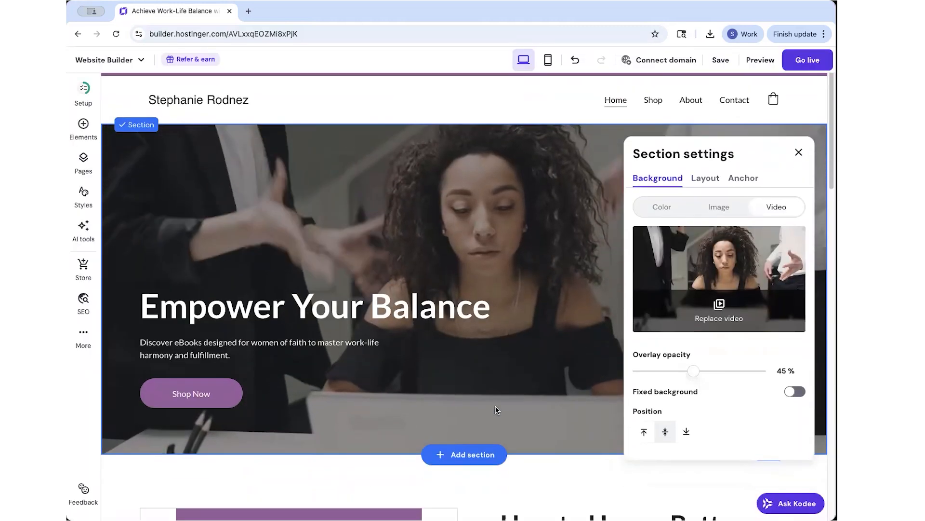
pyautogui.scroll(4, 494, 417)
pyautogui.moveTo(694, 389); pyautogui.dragTo(651, 390)
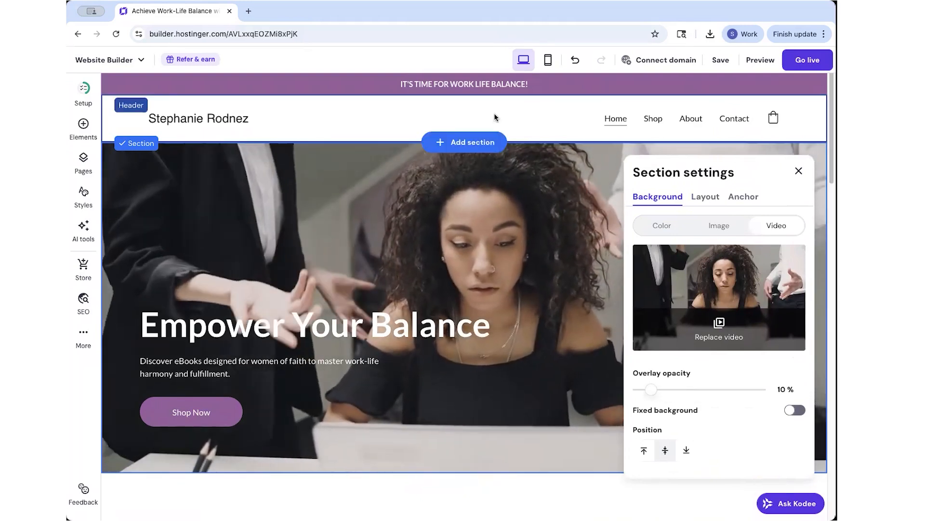
# Delete the Happy Customers section from the Shop page.
pyautogui.click(565, 120)
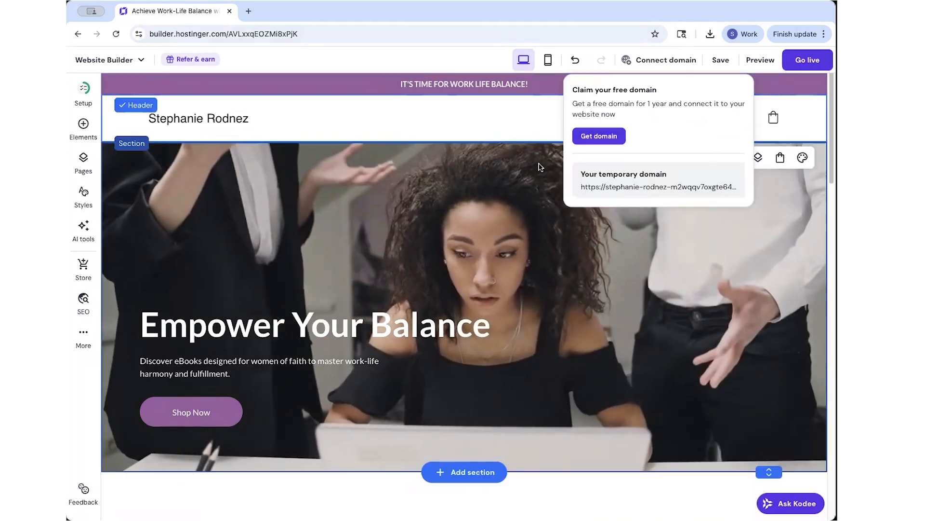
pyautogui.click(656, 124)
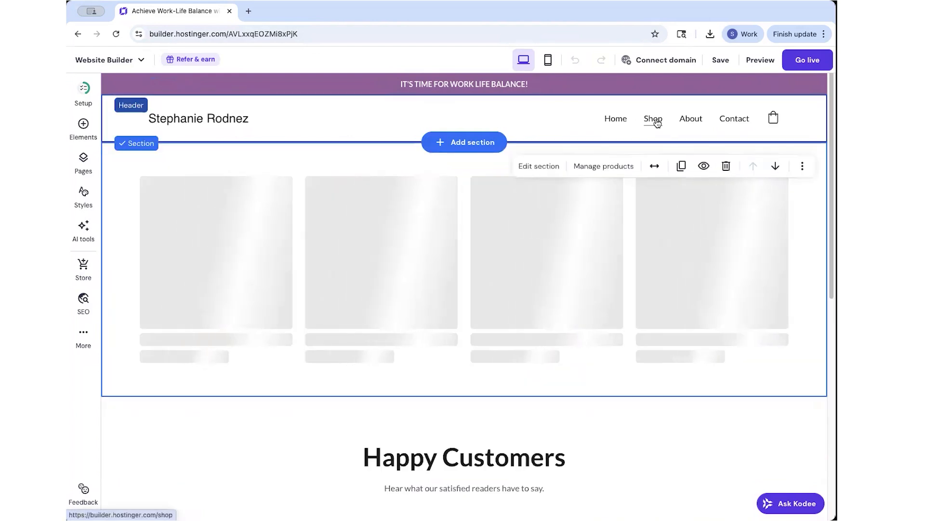
pyautogui.scroll(-5, 680, 322)
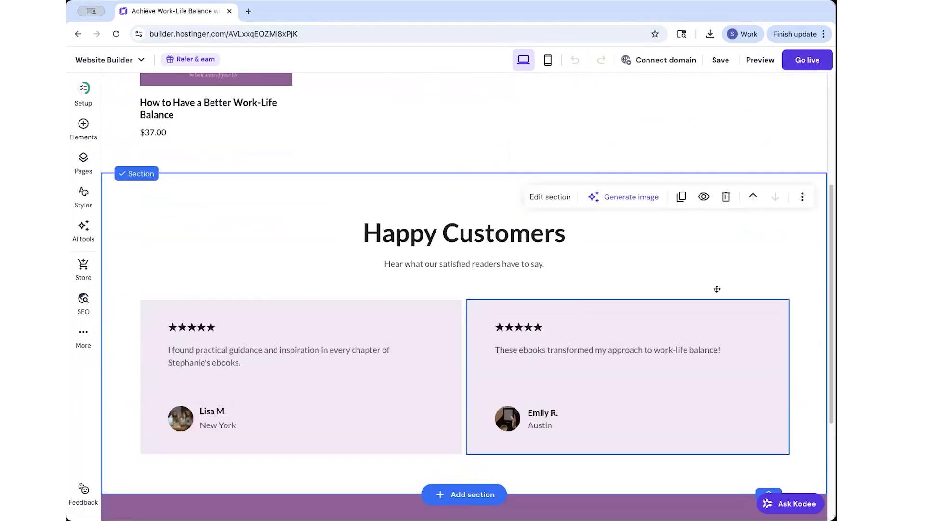
pyautogui.click(726, 199)
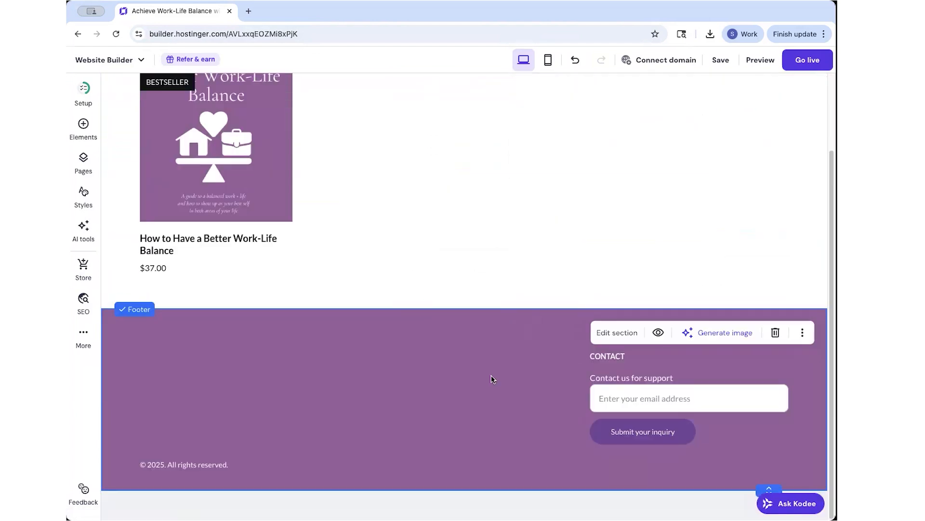
pyautogui.scroll(3, 571, 363)
# Link the About page's Learn More button to the ebook page, then go to the Contact page.
pyautogui.click(688, 120)
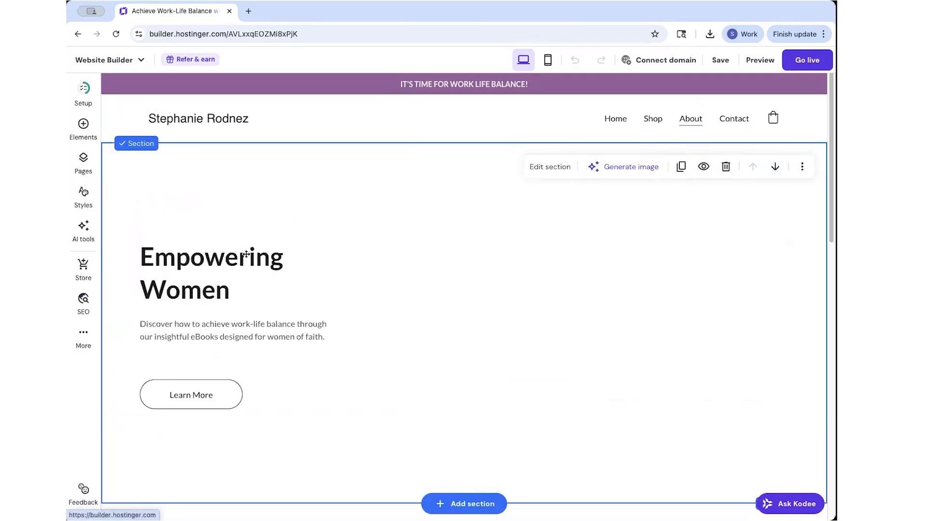
pyautogui.scroll(-10, 670, 394)
pyautogui.scroll(-1, 665, 393)
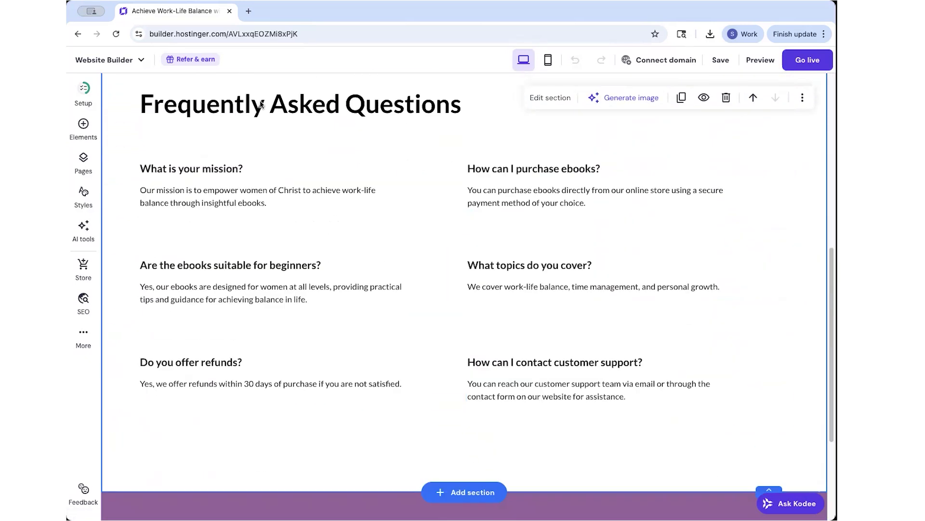
pyautogui.scroll(-4, 627, 399)
pyautogui.scroll(15, 661, 413)
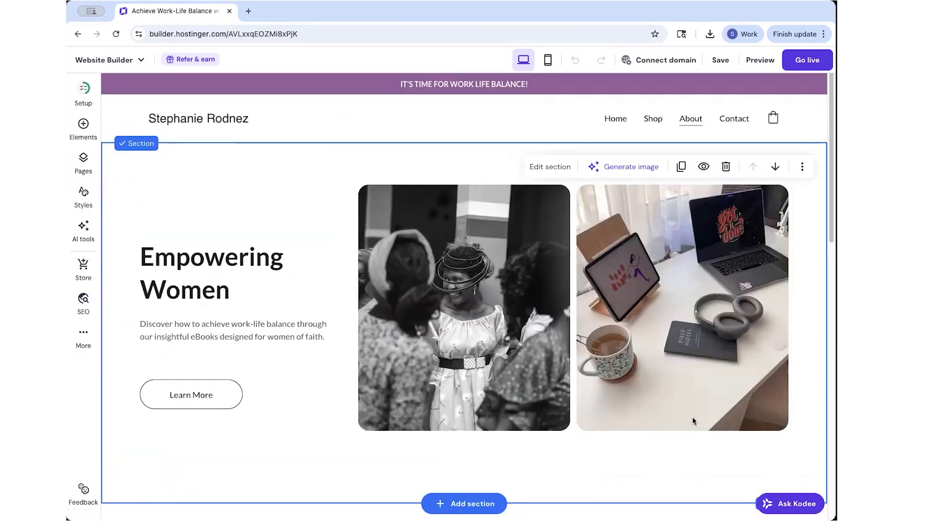
pyautogui.click(164, 358)
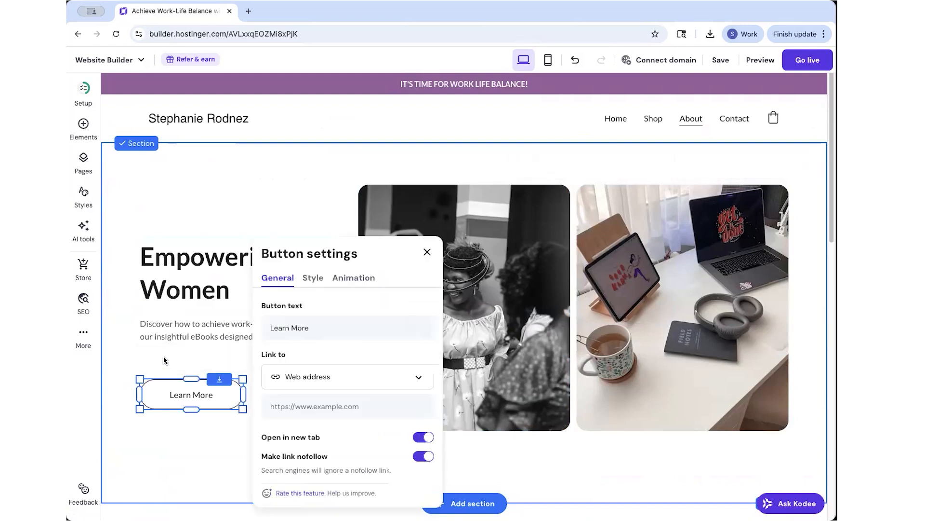
pyautogui.click(317, 376)
pyautogui.click(306, 405)
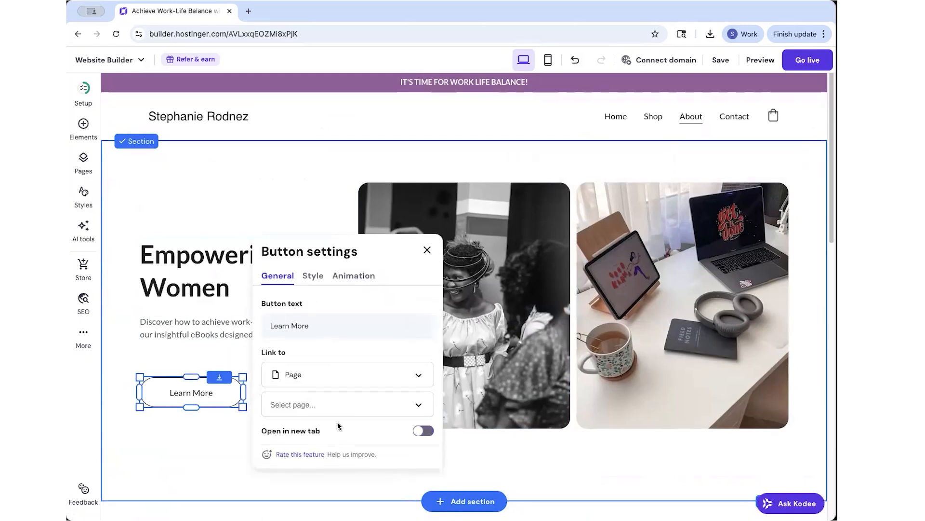
pyautogui.click(427, 252)
pyautogui.click(735, 116)
# Delete the Our Location section from the Contact page.
pyautogui.scroll(-4, 478, 313)
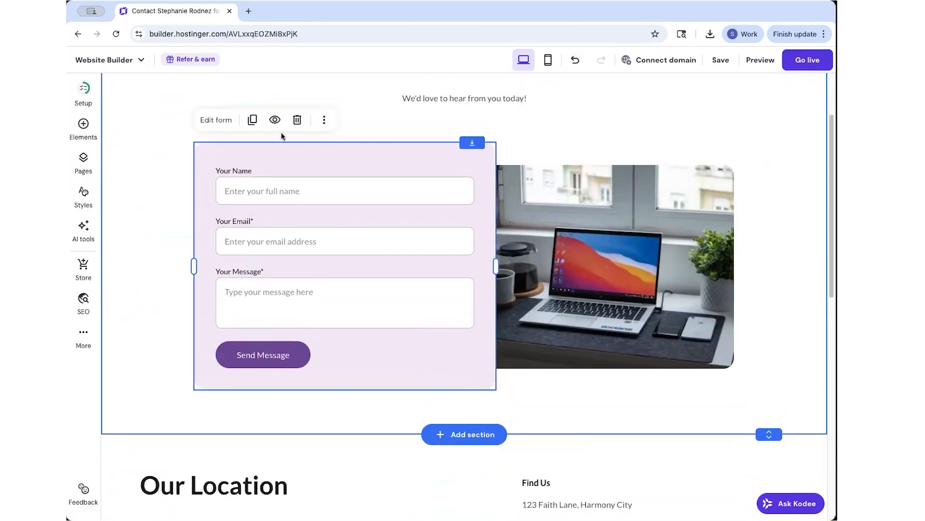
pyautogui.scroll(-6, 728, 150)
pyautogui.click(725, 174)
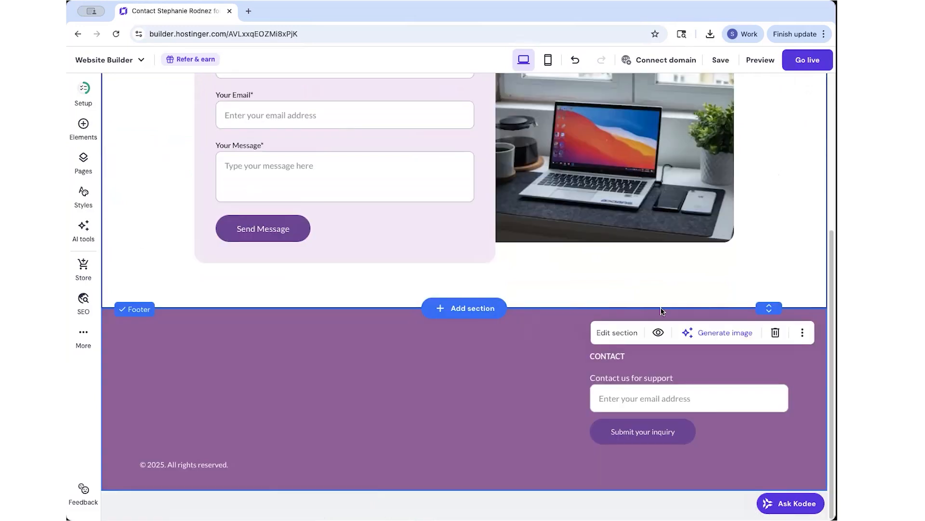
pyautogui.scroll(6, 678, 305)
# Return to the Home page, save the site, and preview it.
pyautogui.click(622, 119)
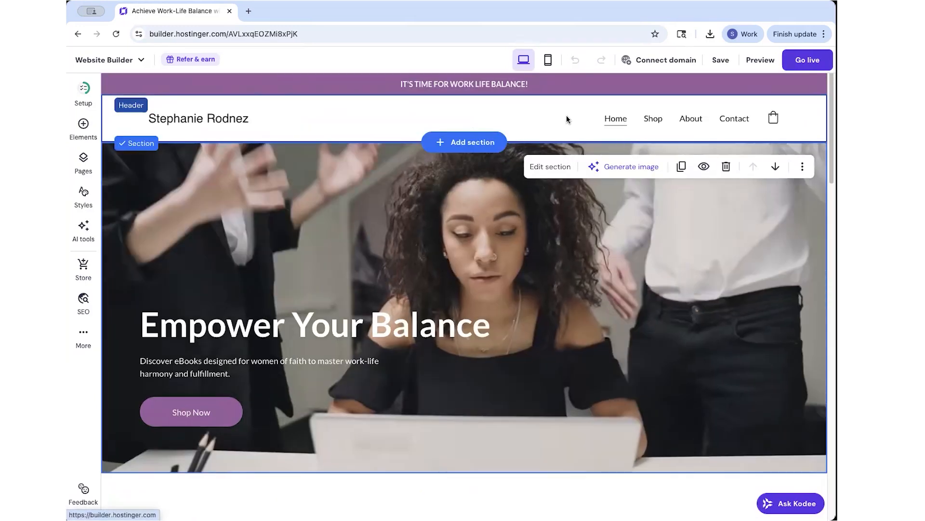
pyautogui.scroll(-6, 626, 336)
pyautogui.scroll(-10, 633, 345)
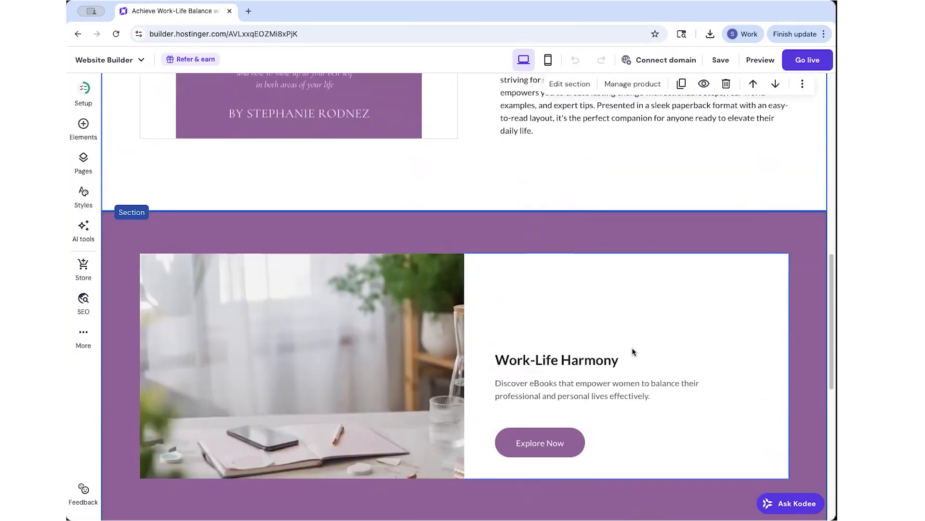
pyautogui.scroll(15, 632, 347)
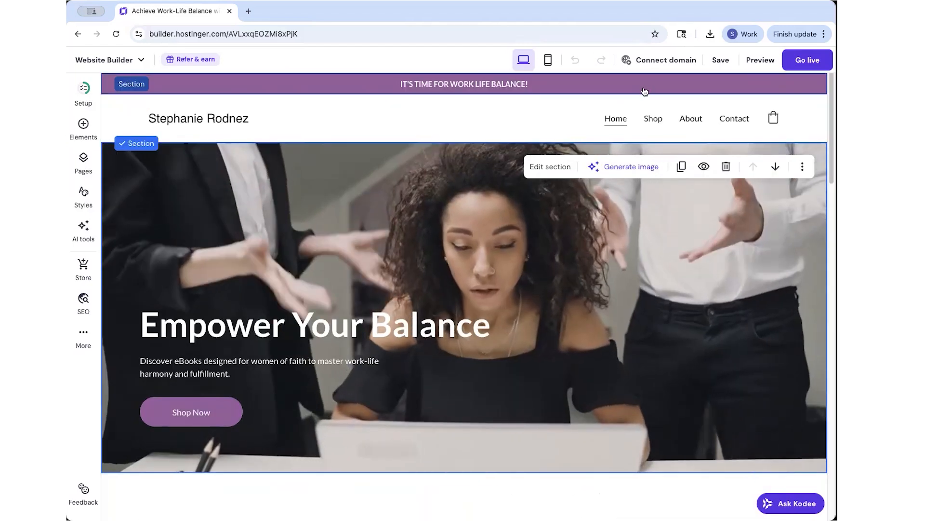
pyautogui.click(720, 60)
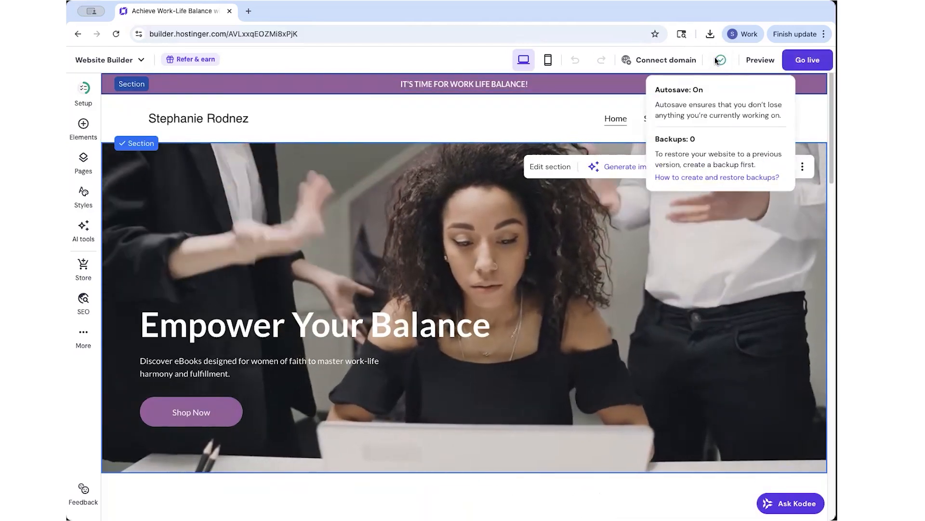
pyautogui.click(761, 59)
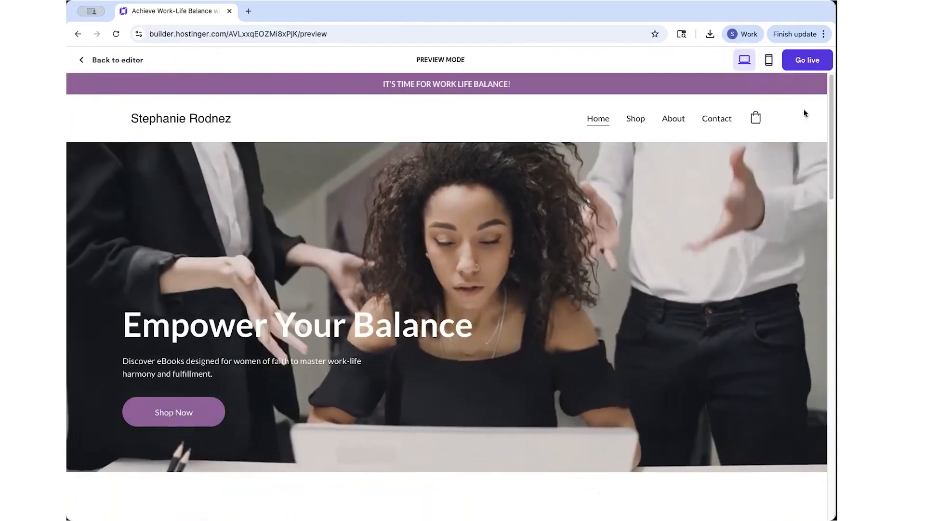
pyautogui.scroll(-5, 806, 122)
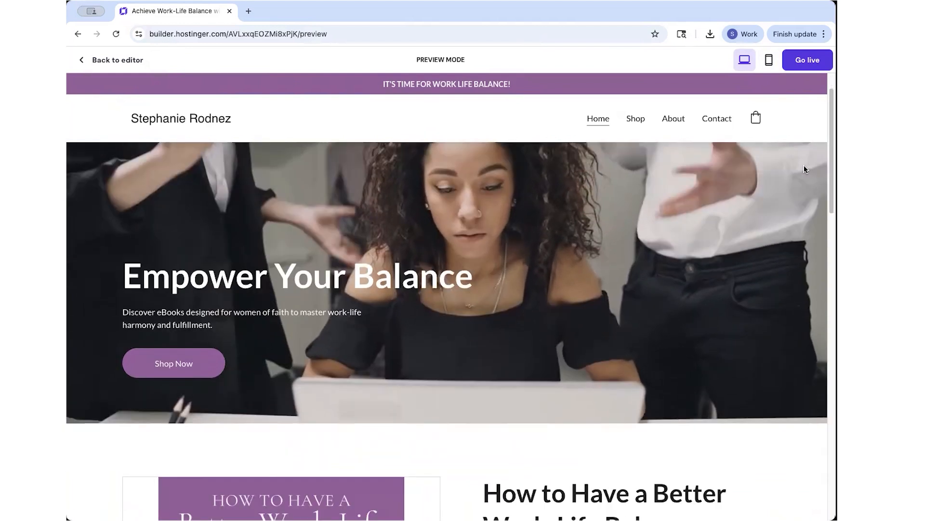
pyautogui.scroll(-8, 795, 184)
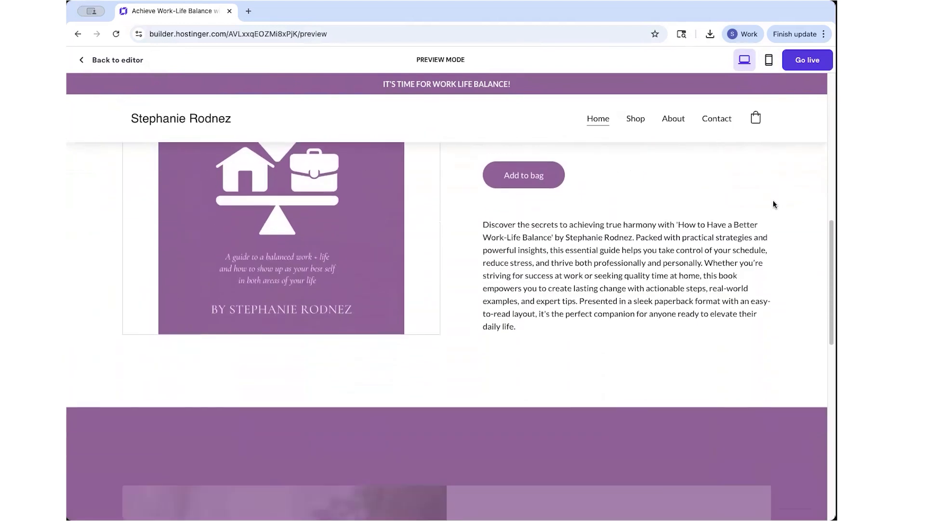
pyautogui.scroll(-10, 774, 201)
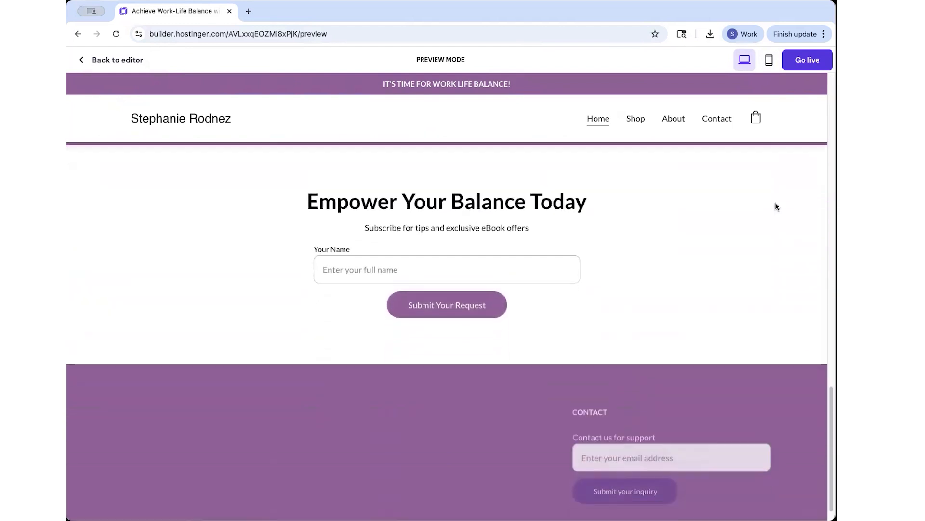
pyautogui.scroll(20, 777, 212)
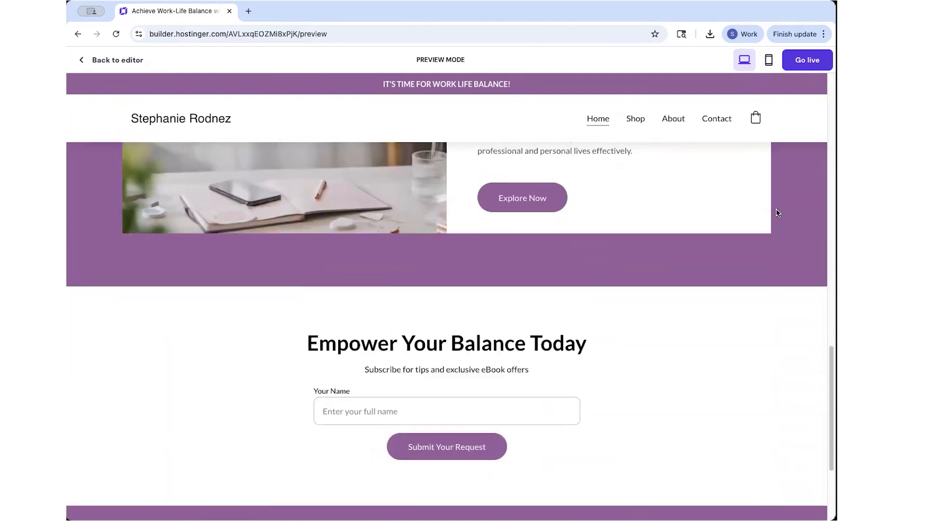
pyautogui.scroll(5, 779, 207)
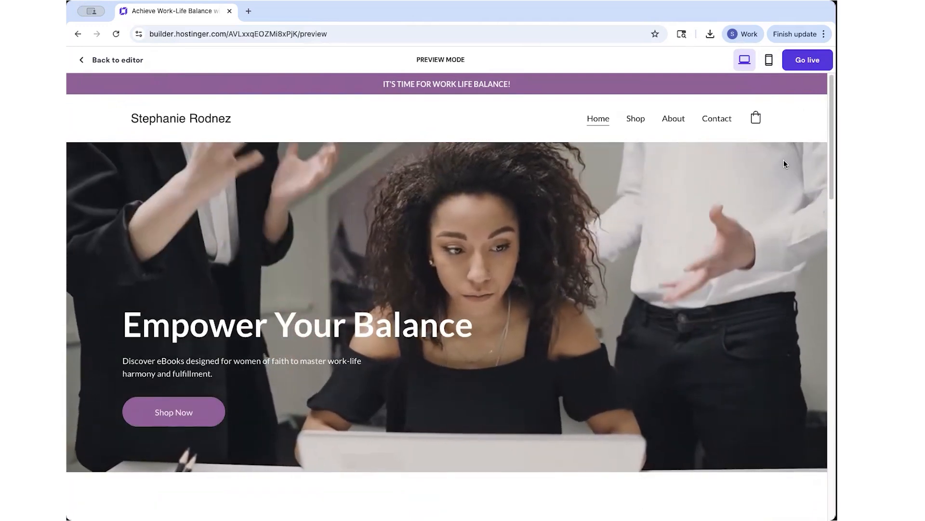
pyautogui.scroll(-10, 737, 336)
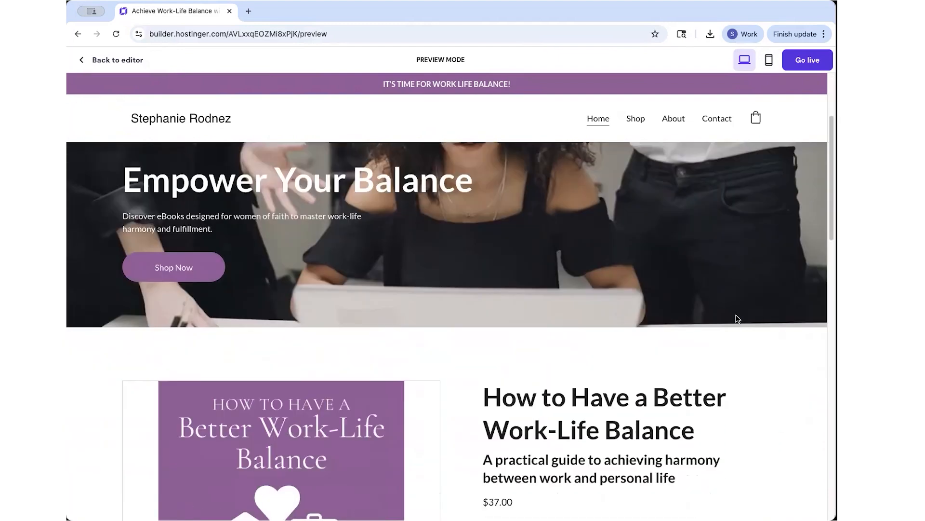
pyautogui.scroll(-10, 742, 327)
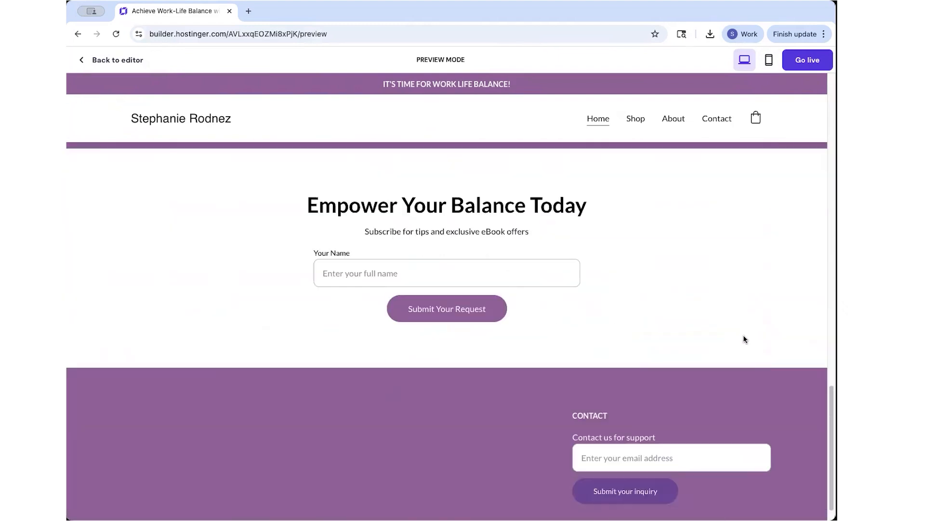
pyautogui.scroll(20, 687, 305)
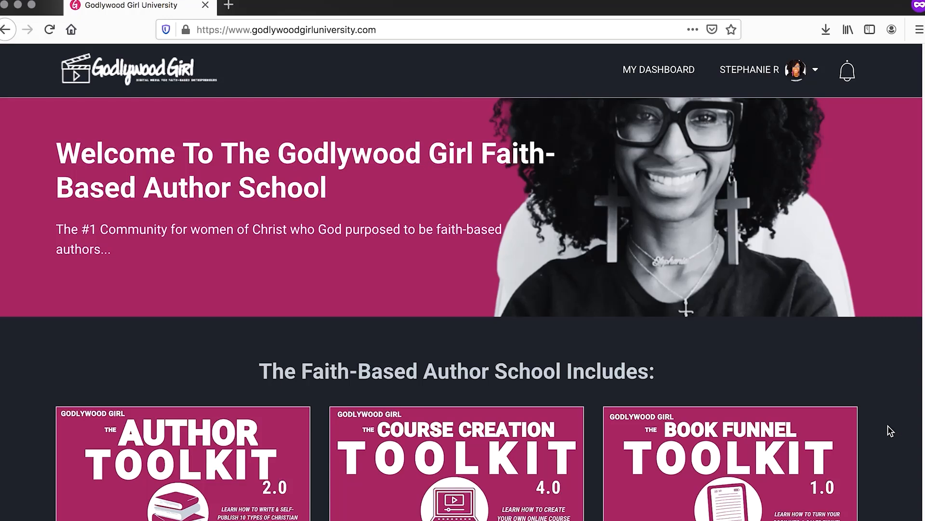
# Scroll through the Godlywood Girl University dashboard's toolkit courses.
pyautogui.scroll(-5, 894, 432)
pyautogui.scroll(-10, 891, 428)
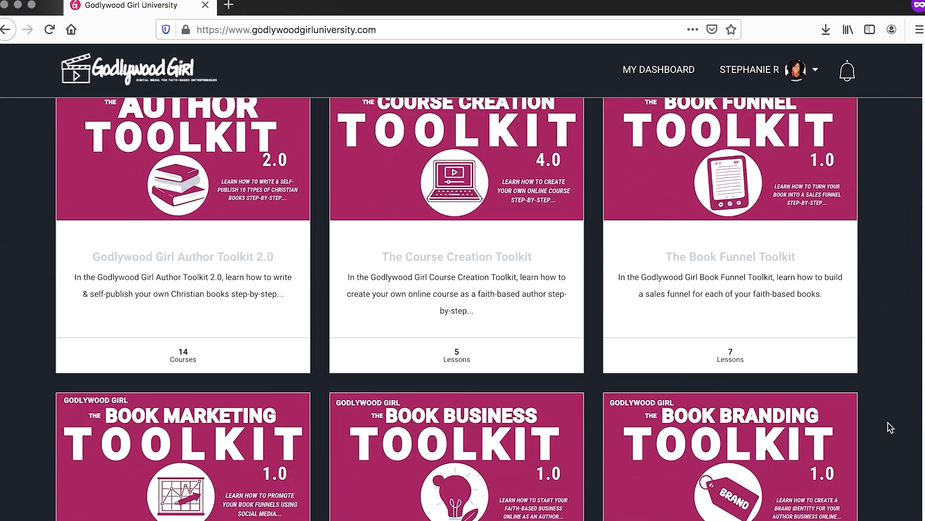
pyautogui.scroll(-1, 890, 427)
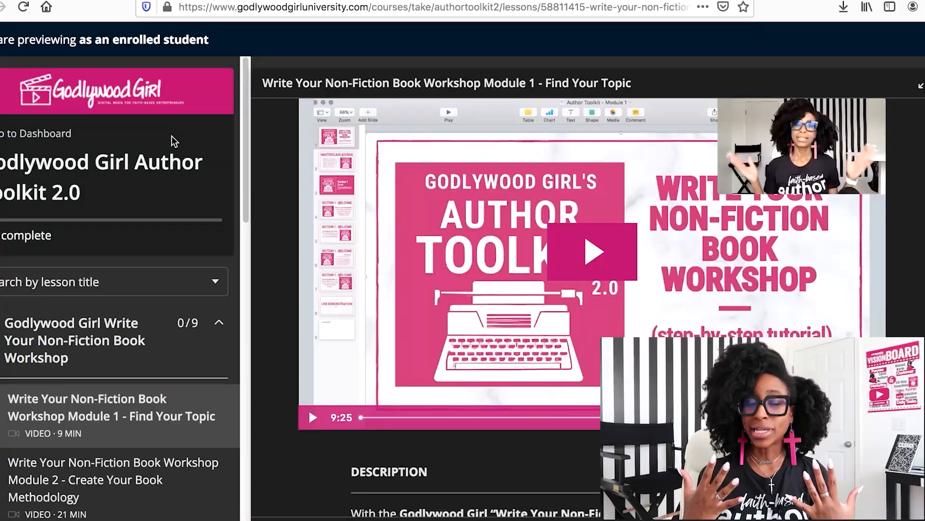
pyautogui.scroll(-5, 174, 141)
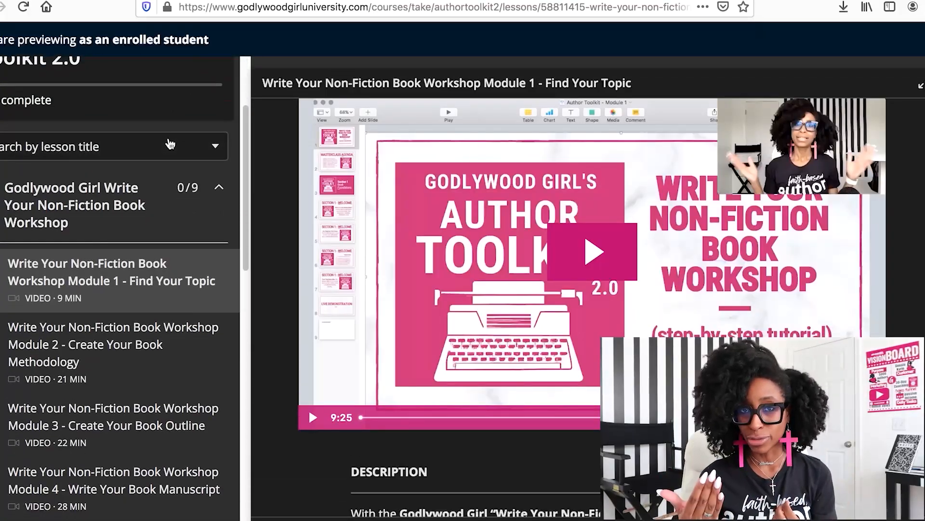
pyautogui.scroll(-6, 167, 142)
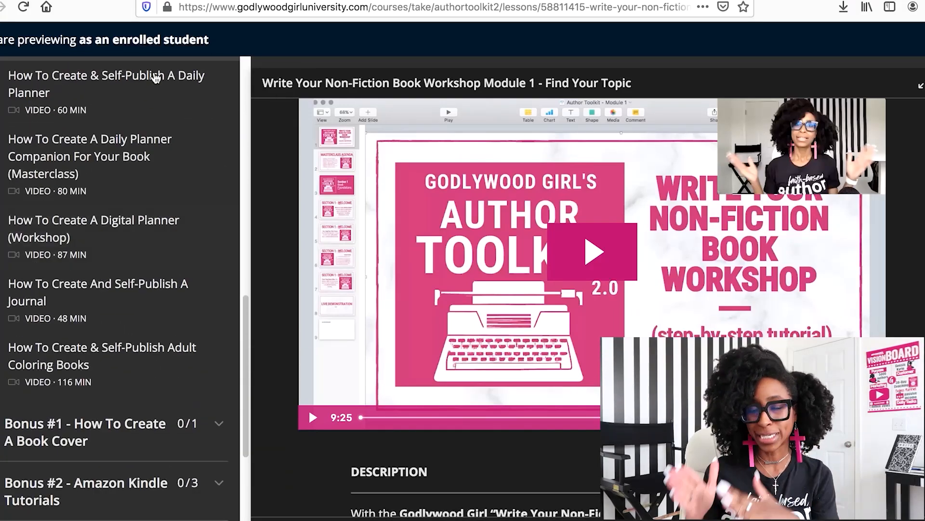
pyautogui.scroll(4, 155, 78)
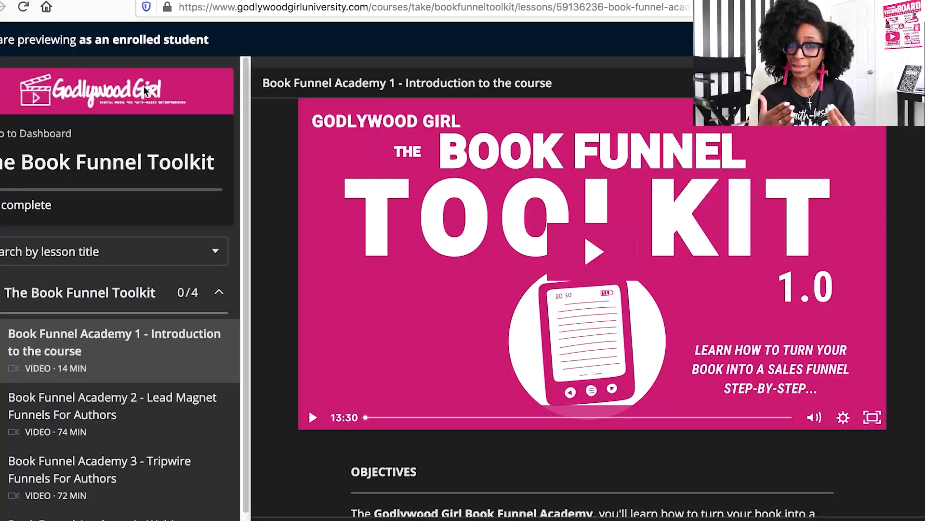
pyautogui.scroll(-3, 140, 259)
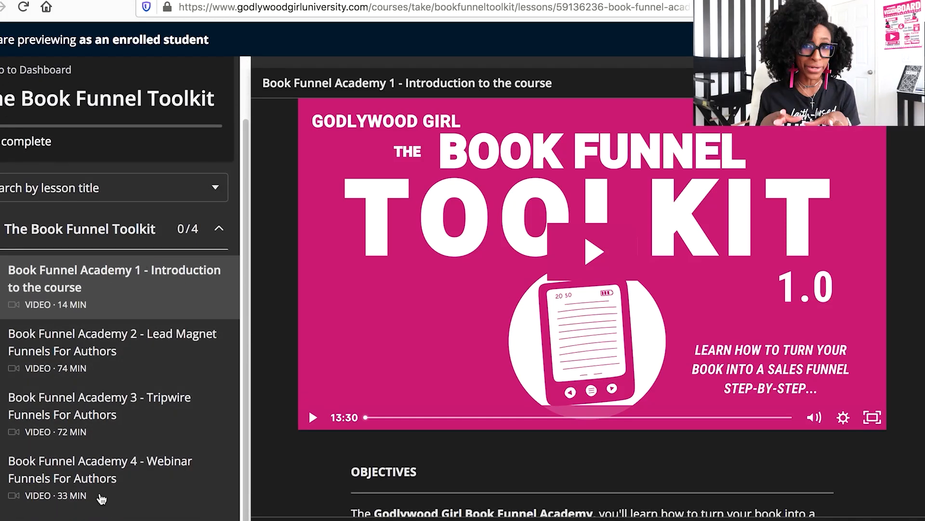
pyautogui.scroll(2, 103, 198)
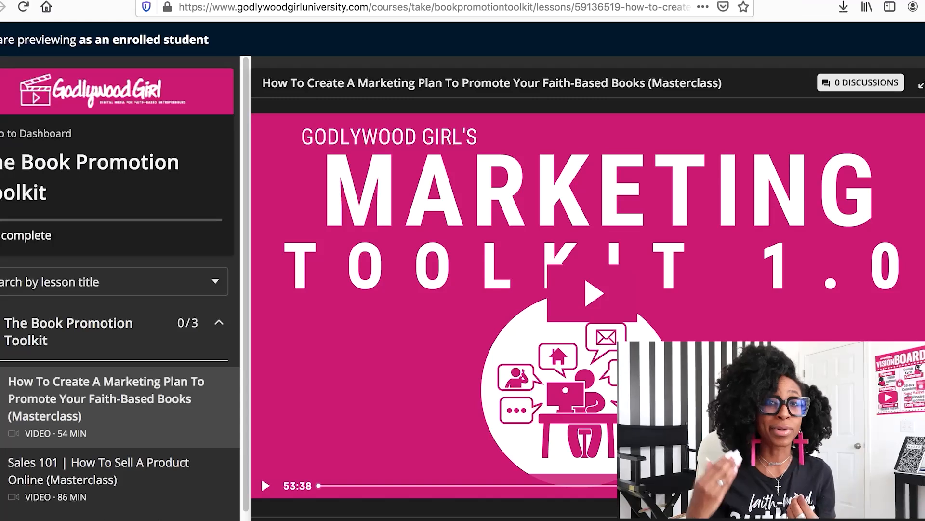
pyautogui.scroll(-2, 101, 284)
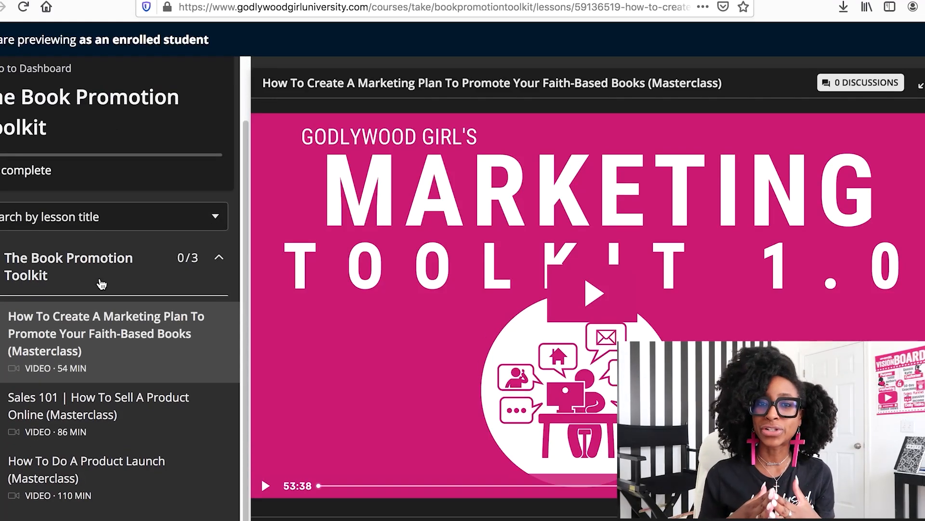